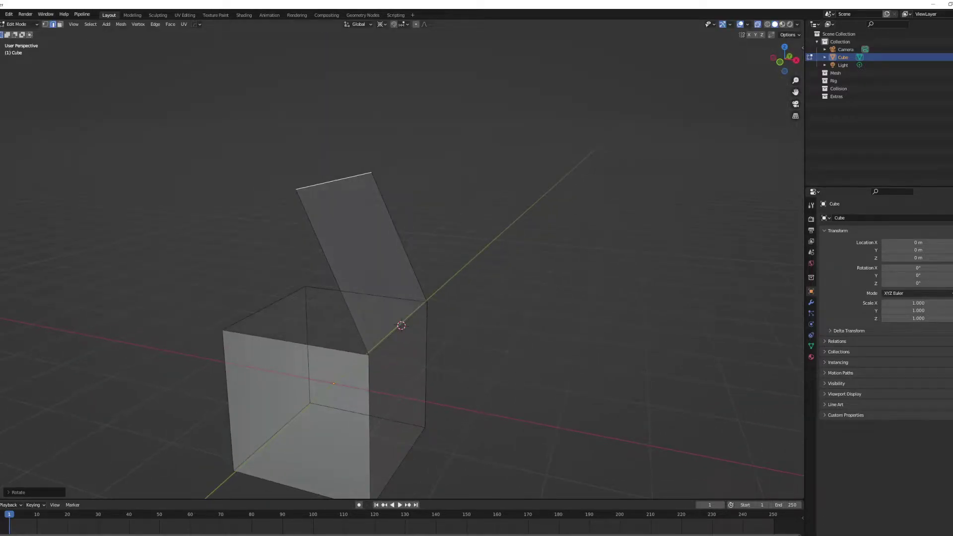
Rotate the lid's free edge about the global Y axis to lower the lid by about 26°
key("r")
key("y")
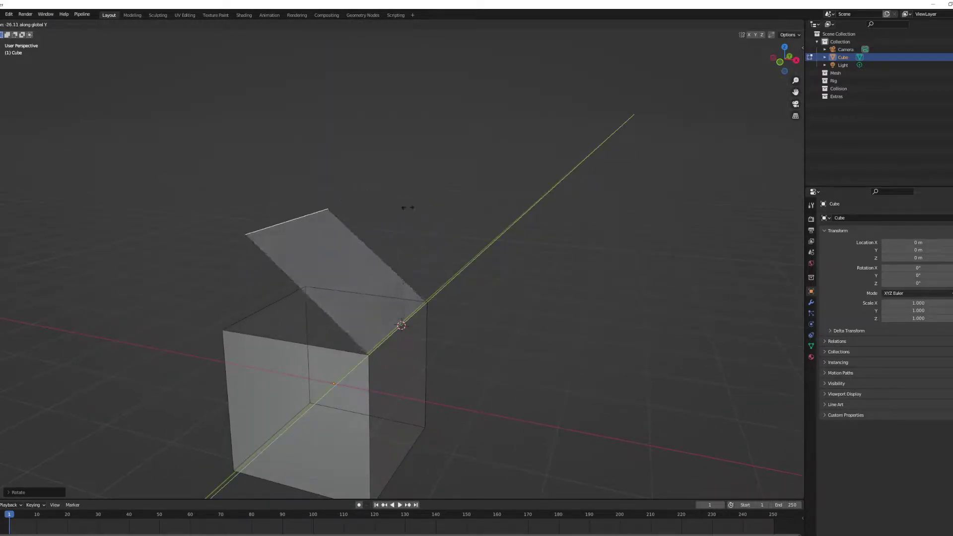
left_click(417, 240)
middle_click_drag(417, 240, 432, 305)
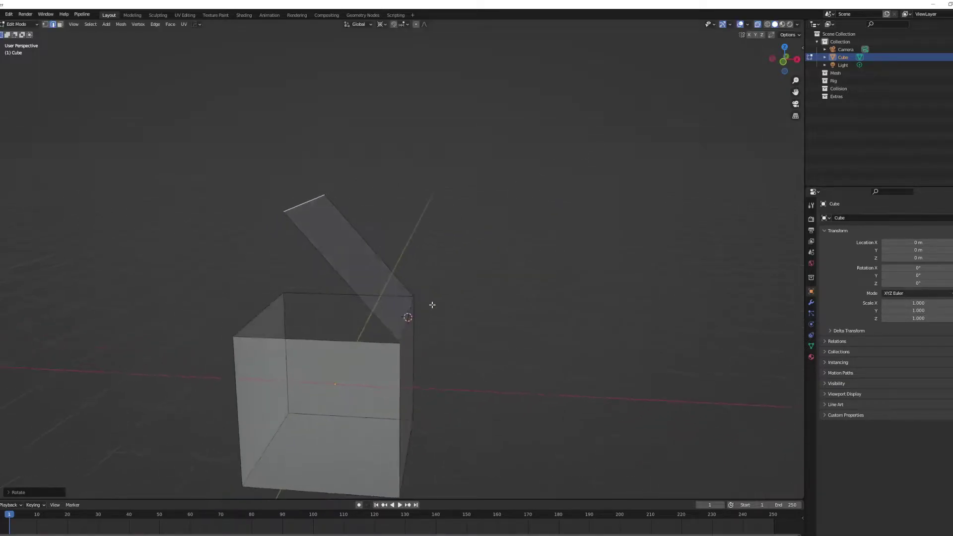
Leave mesh editing and delete the existing box object from the scene
scroll(432, 304, "down", 2)
key("a")
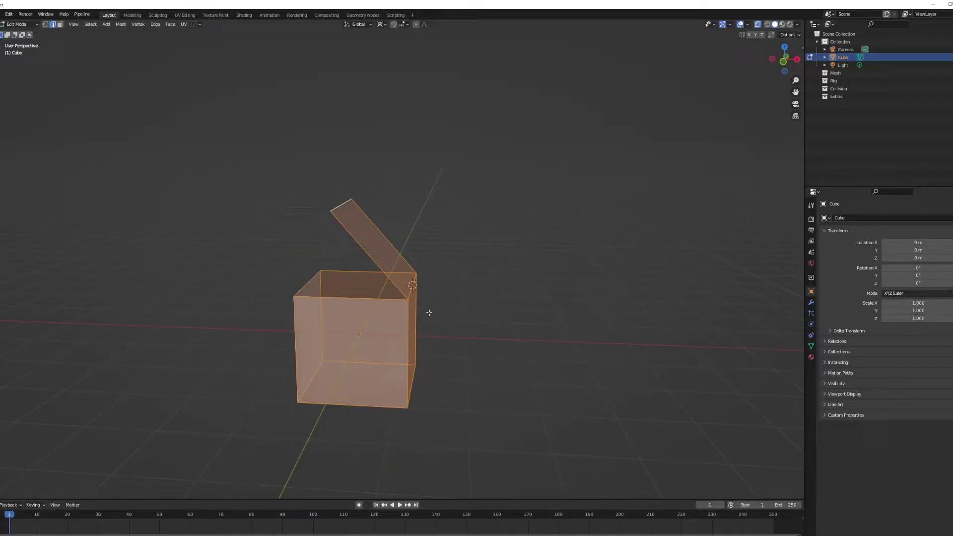
key("Tab")
key("Delete")
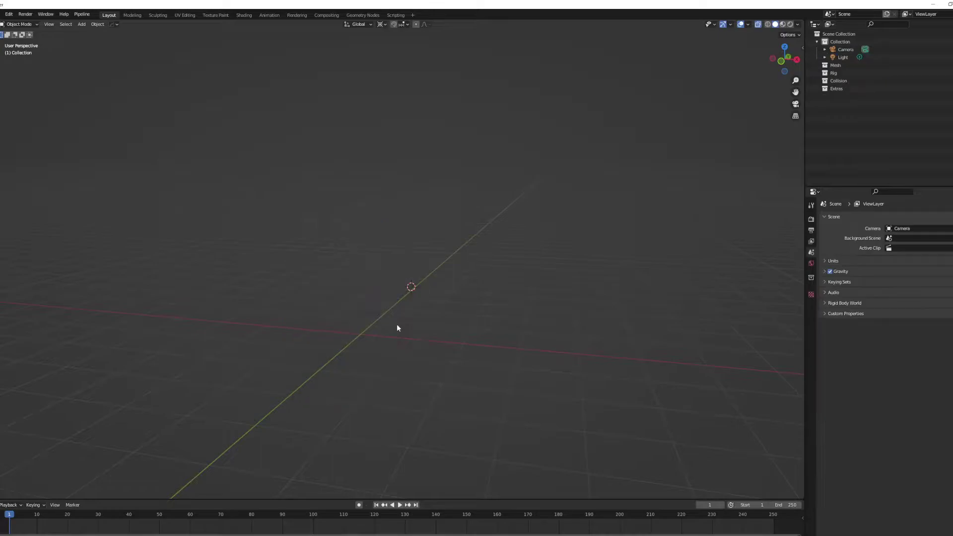
key("shift+a")
mouse_move(368, 301)
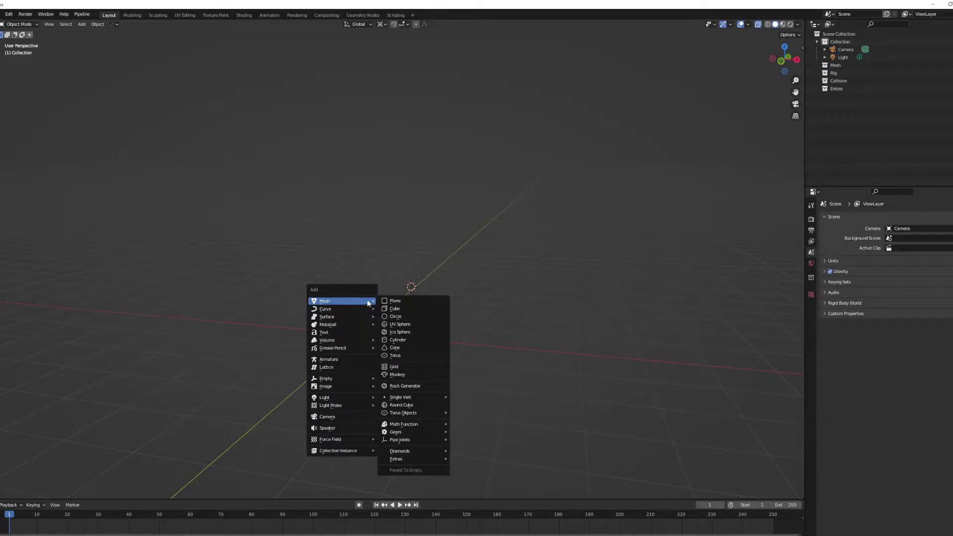
left_click(396, 309)
middle_click_drag(362, 325, 400, 323)
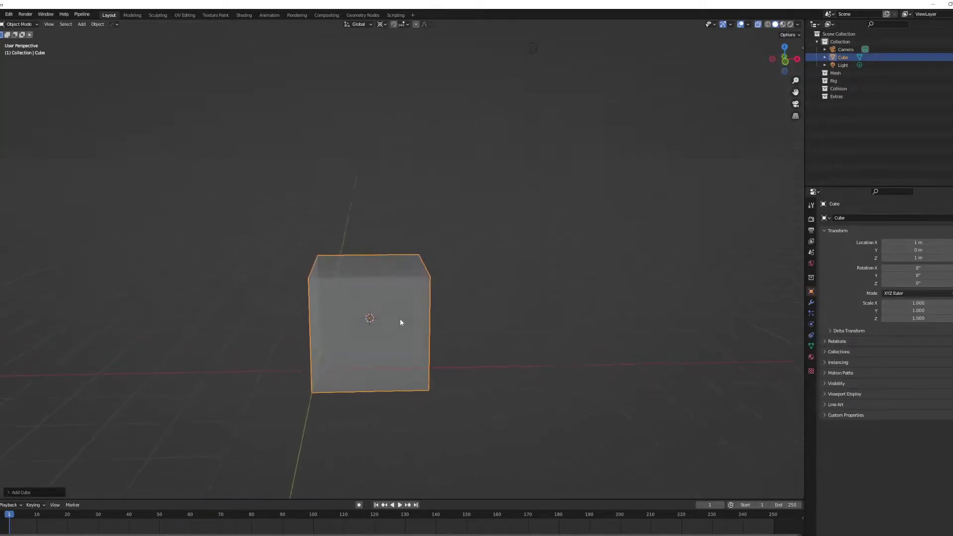
key("Delete")
Reset the 3D cursor to the world origin and add a new cube there
key("shift+s")
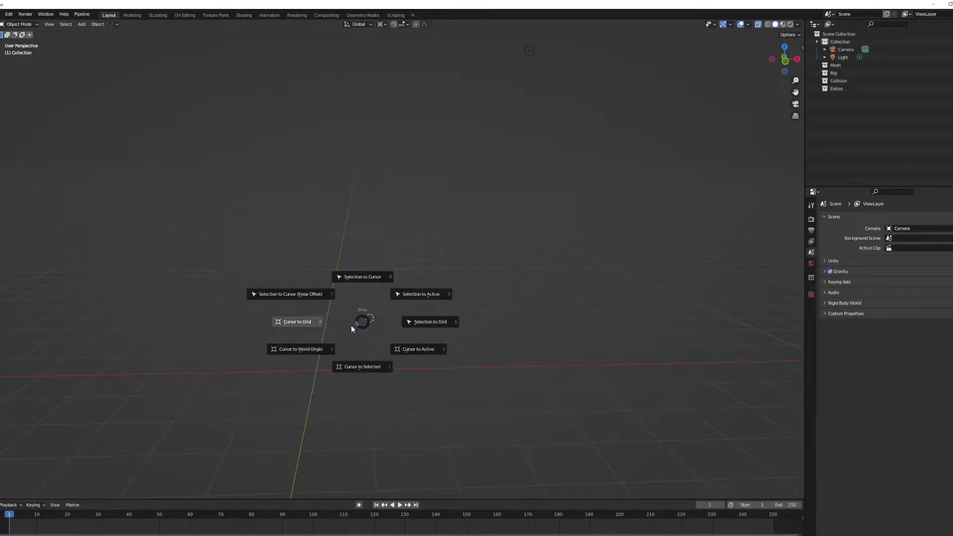
left_click(324, 349)
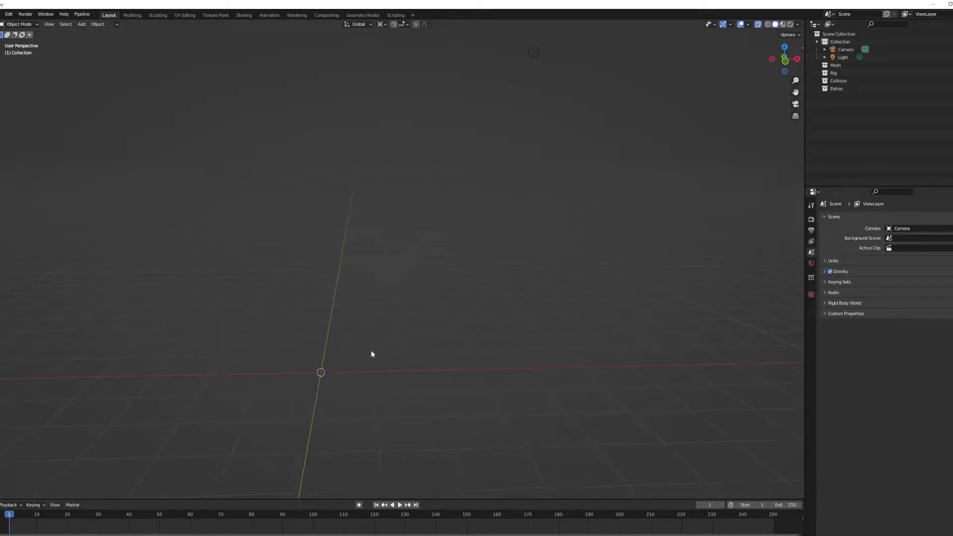
key("shift+a")
mouse_move(367, 345)
left_click(431, 350)
middle_click_drag(431, 351, 352, 323)
scroll(349, 344, "up", 2)
Delete the upper face of the cube in Edit Mode to open the box
key("Tab")
left_click(377, 264)
key("3")
left_click(367, 273)
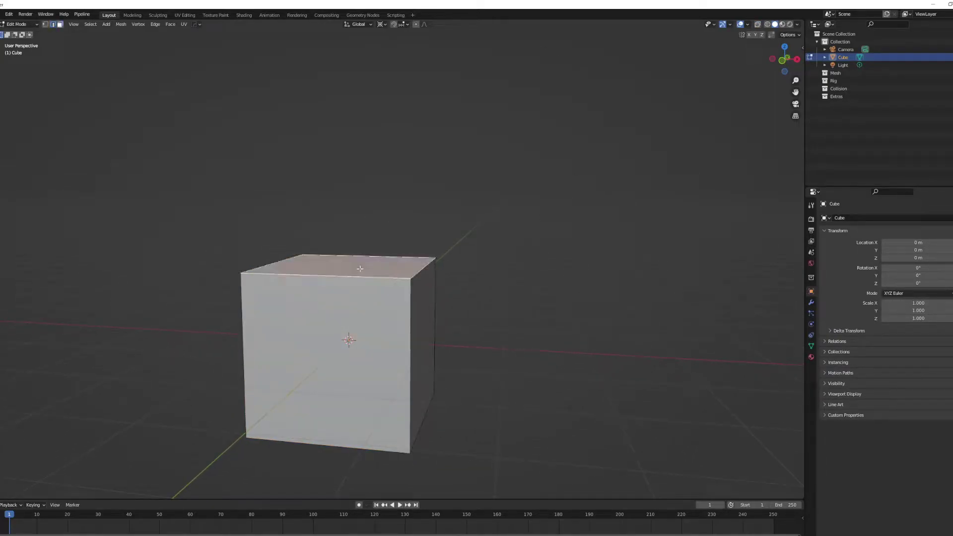
middle_click_drag(367, 272, 363, 295)
key("x")
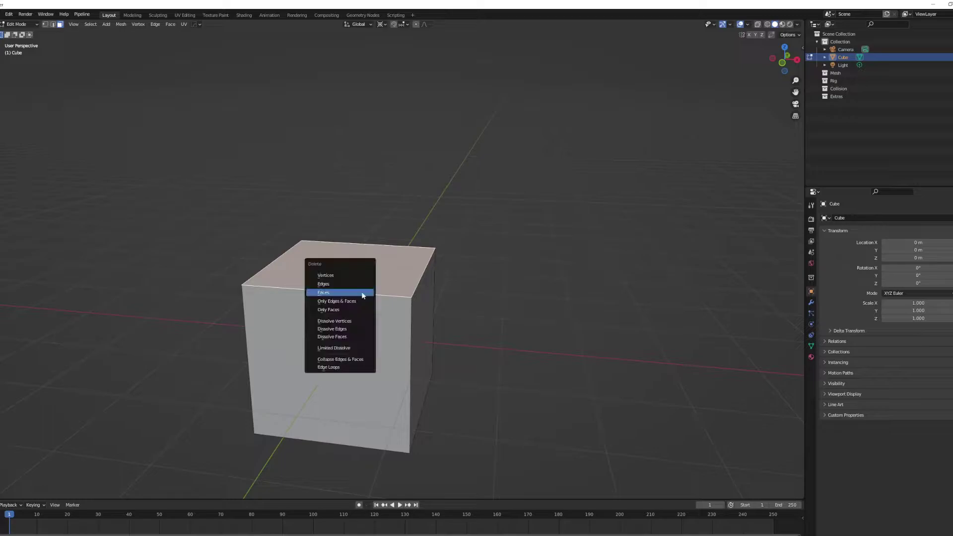
left_click(335, 294)
Extrude the box's upper edge on the positive X side across the opening in front view to form a lid
key("2")
mouse_move(422, 276)
middle_mouse_down()
mouse_move(419, 291)
mouse_move(401, 296)
mouse_move(434, 281)
middle_mouse_up()
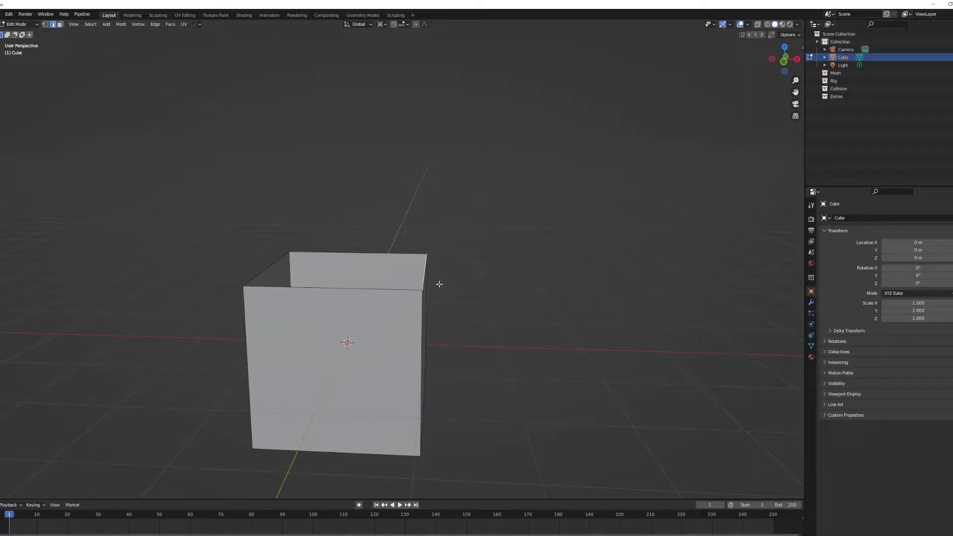
key("KP_1")
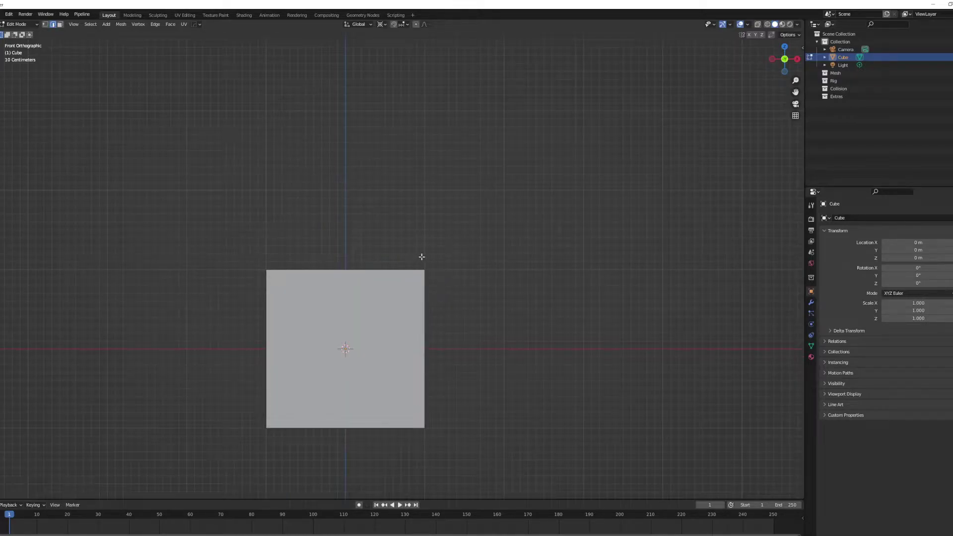
middle_click_drag(421, 255, 409, 282, "shift")
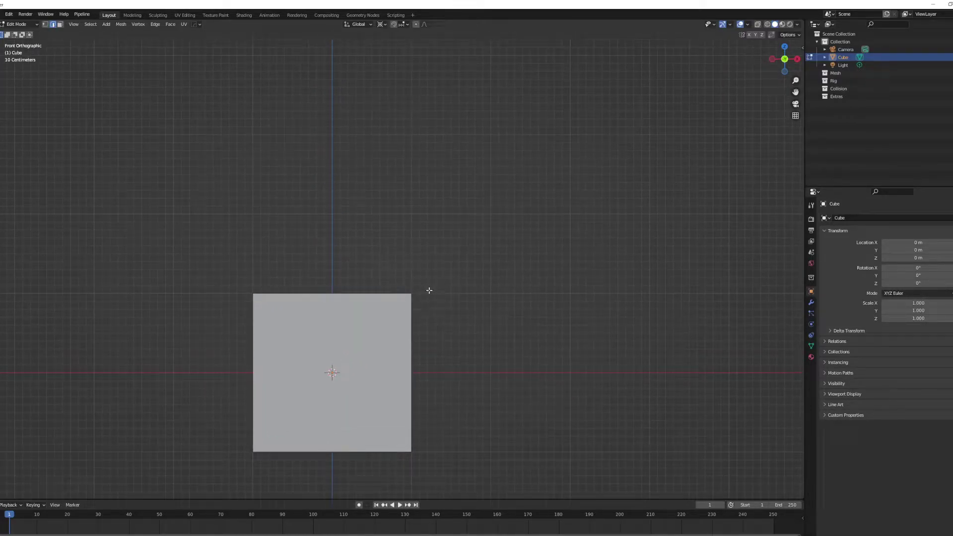
key("g")
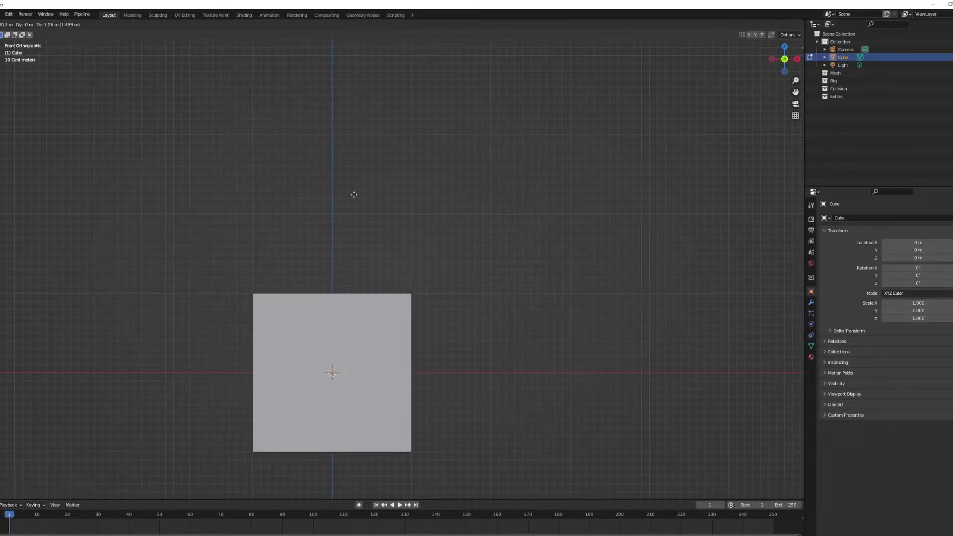
left_click(270, 290)
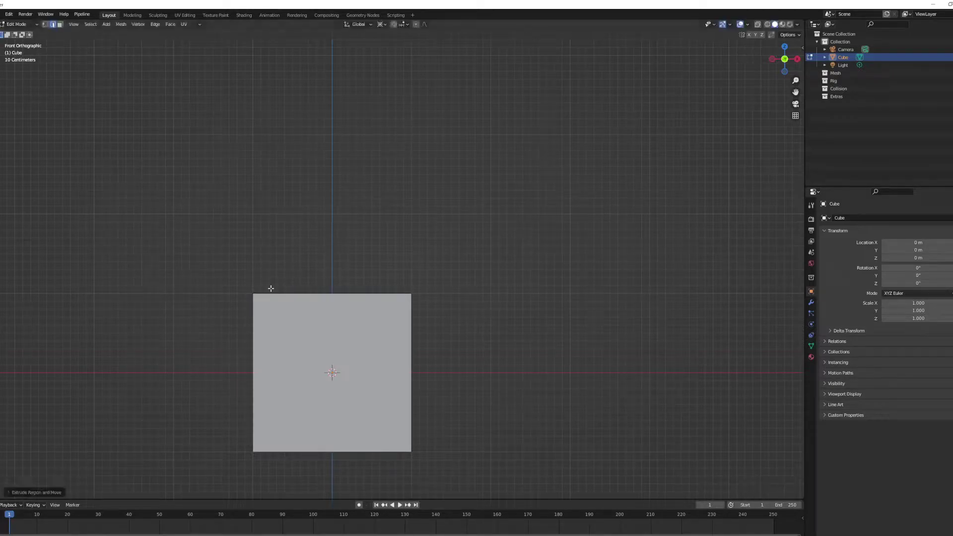
middle_click_drag(289, 281, 393, 351)
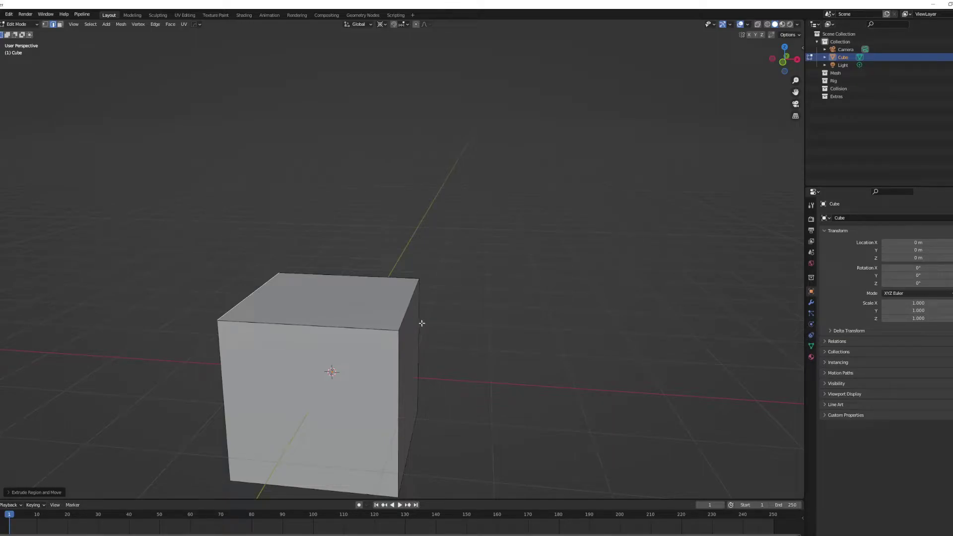
Select the two vertices of the lid's hinge edge on the positive X side and snap the 3D cursor to them
mouse_move(406, 298)
middle_mouse_down()
mouse_move(401, 338)
mouse_move(423, 297)
middle_mouse_up()
key("1")
left_click(428, 279)
mouse_move(353, 383)
middle_mouse_down()
mouse_move(362, 378)
mouse_move(352, 376)
middle_mouse_up()
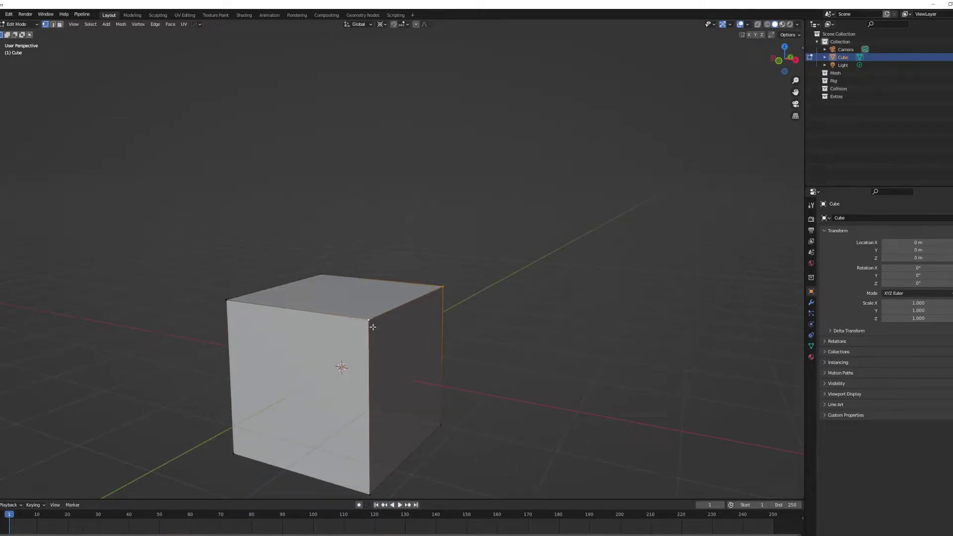
middle_click_drag(387, 329, 386, 373)
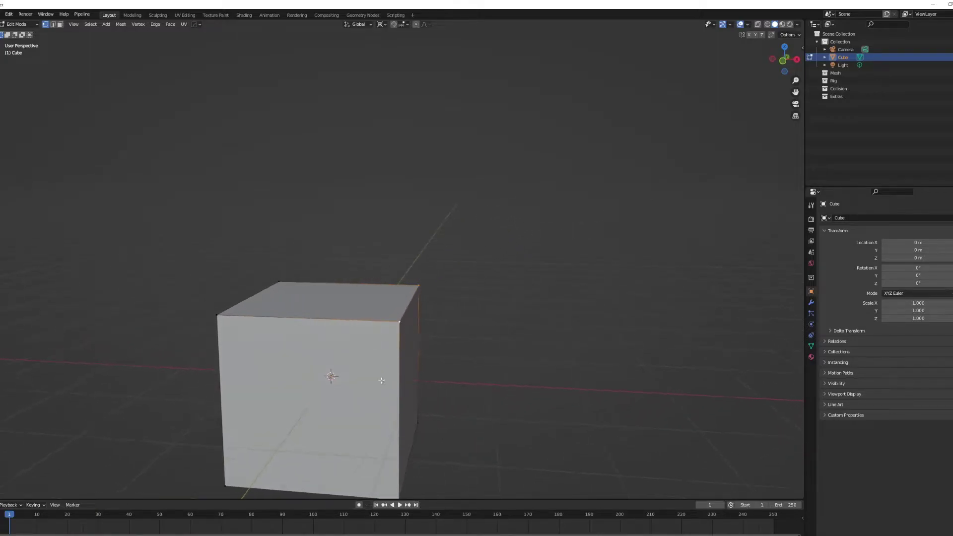
key("shift+s")
key("Escape")
right_click(365, 315)
right_click(355, 309)
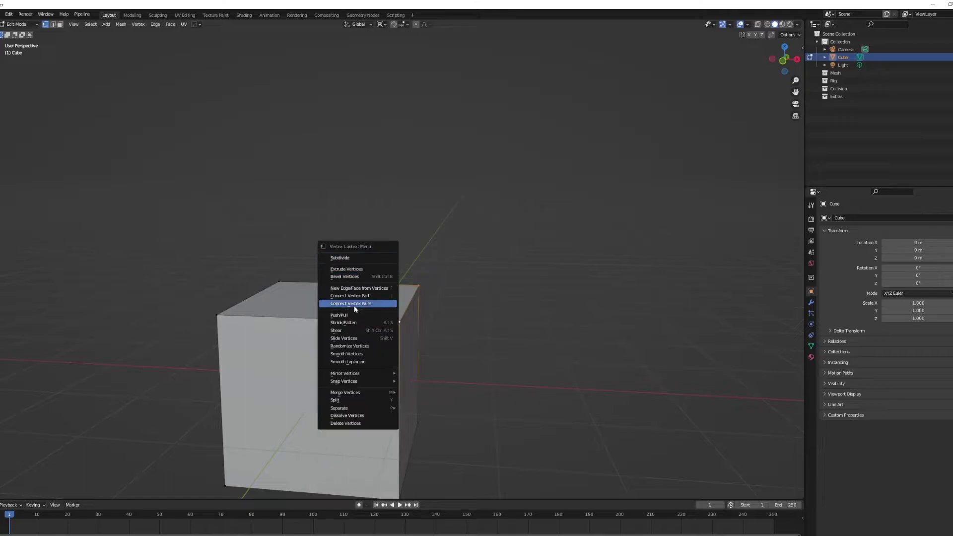
left_click(358, 305)
key("shift+s")
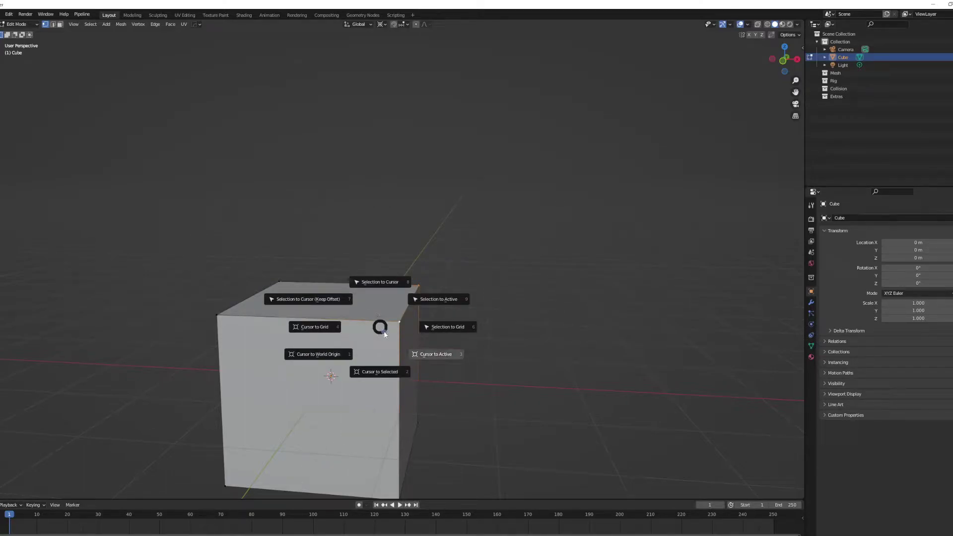
left_click(380, 375)
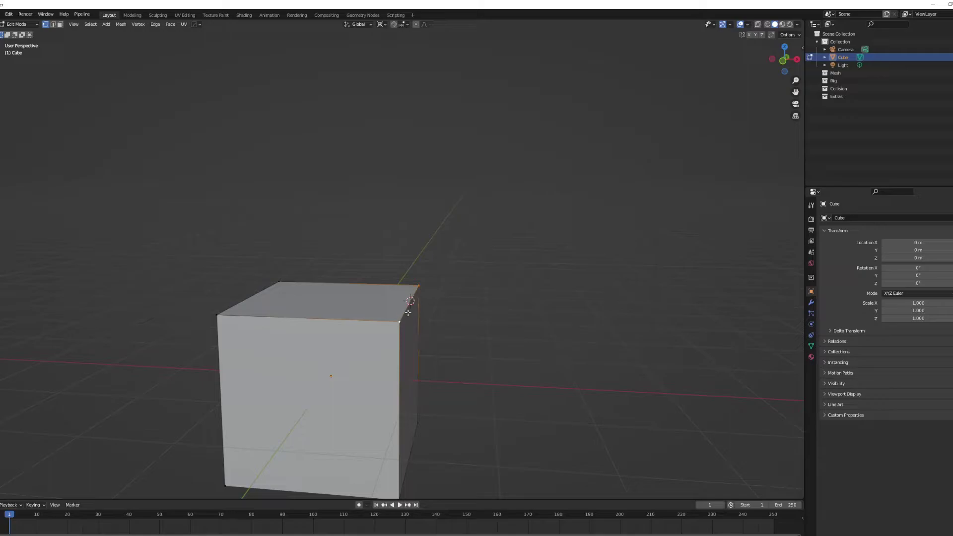
Select the lid's free edge opposite the hinge in edge selection mode and switch to the front view
mouse_move(475, 336)
middle_mouse_down()
mouse_move(393, 336)
mouse_move(483, 346)
middle_mouse_up()
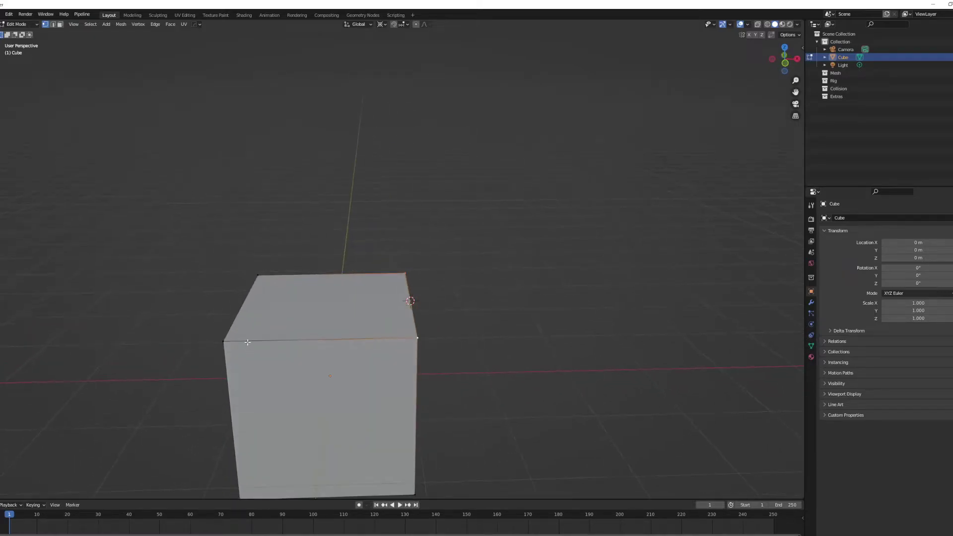
mouse_move(230, 341)
middle_mouse_down()
mouse_move(299, 338)
mouse_move(233, 336)
middle_mouse_up()
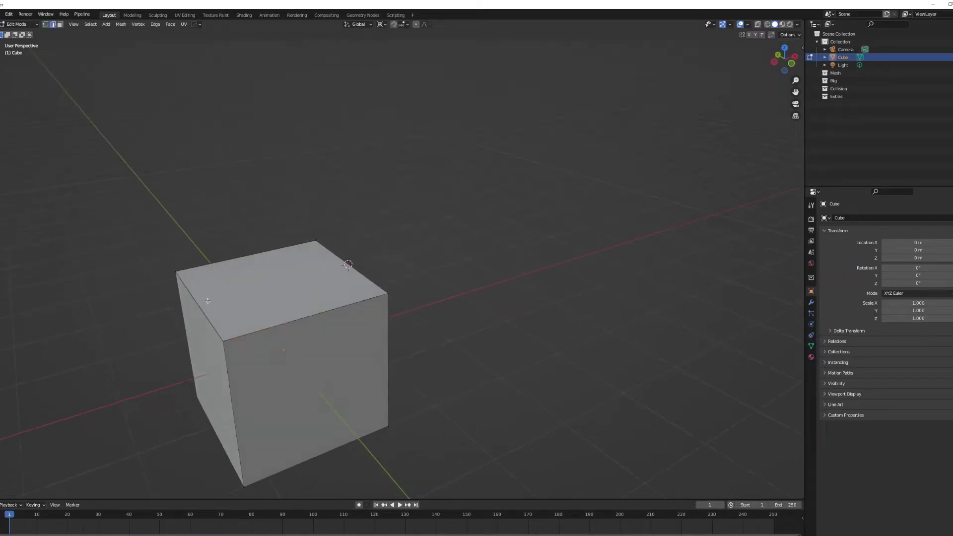
middle_click_drag(208, 301, 236, 301)
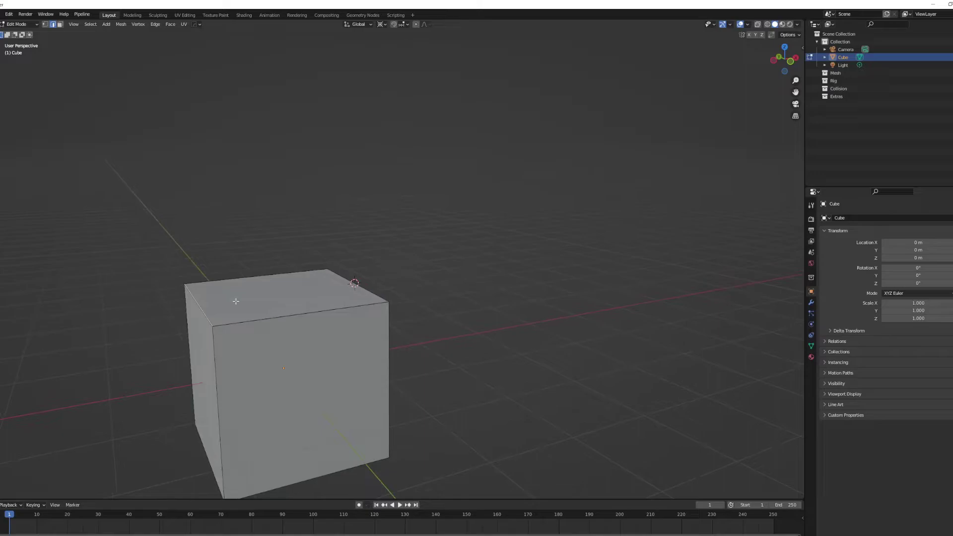
left_click(203, 313)
key("g")
key("Escape")
key("KP_1")
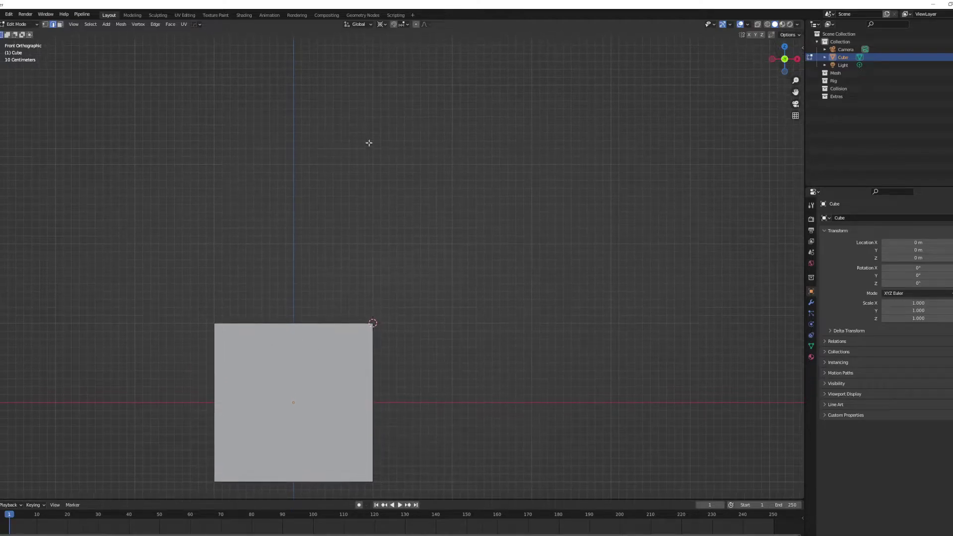
middle_click_drag(368, 102, 376, 81, "shift")
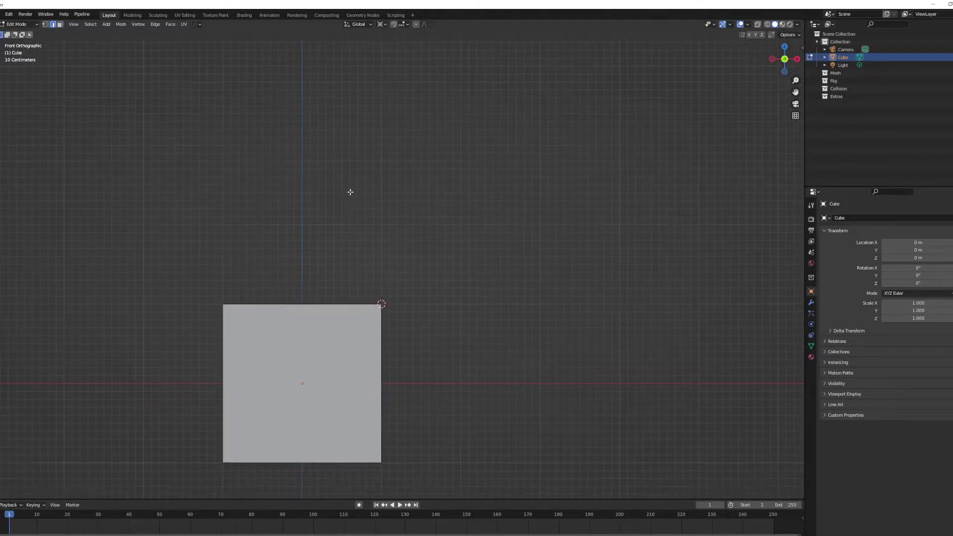
Set the transform pivot point to Median Point
left_click(367, 25)
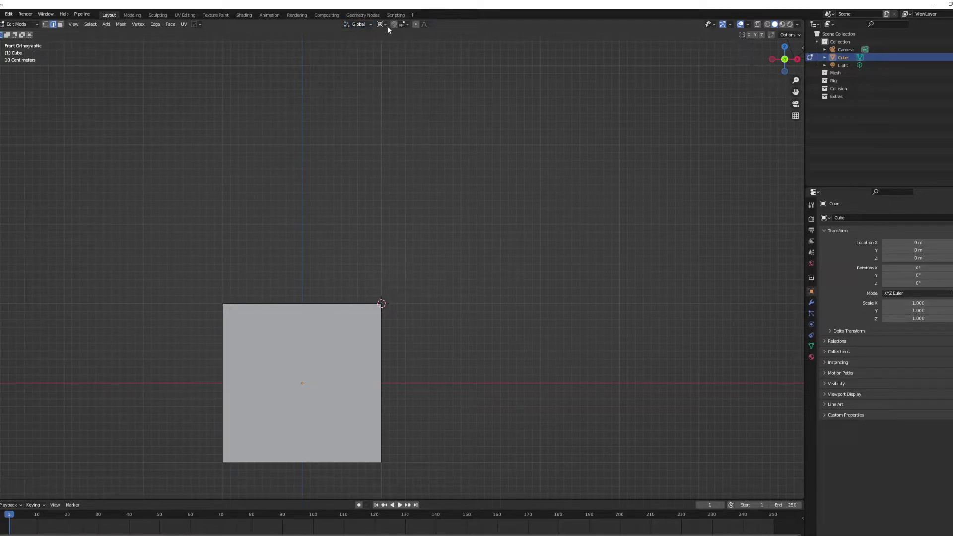
left_click(416, 24)
left_click(415, 25)
left_click(383, 24)
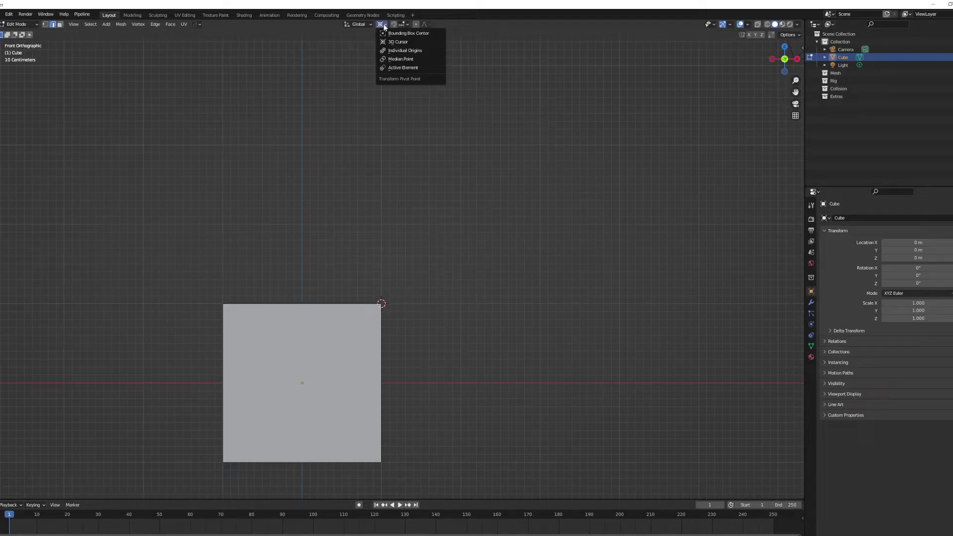
left_click(419, 60)
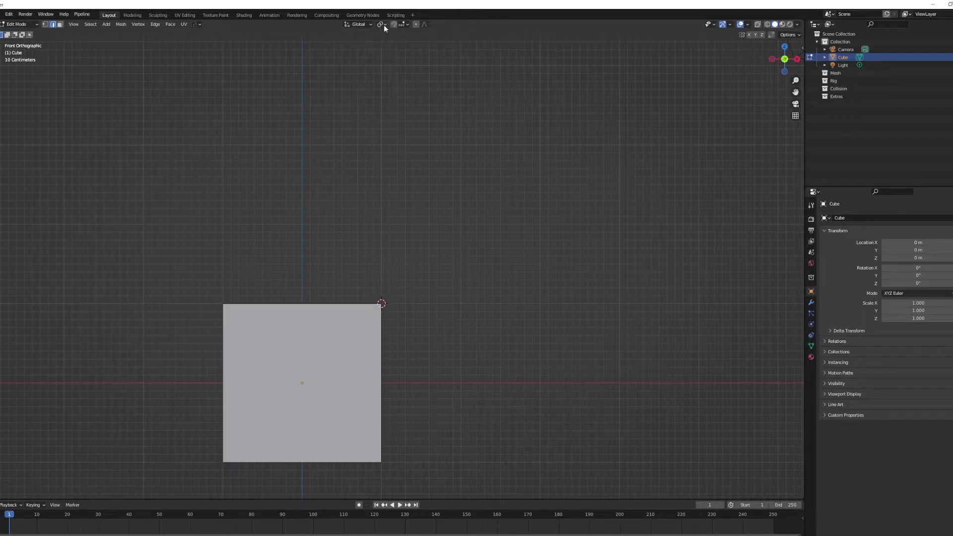
Set the transform pivot point to 3D Cursor and rotate the lid's free edge open by about 31° in front view
left_click(383, 25)
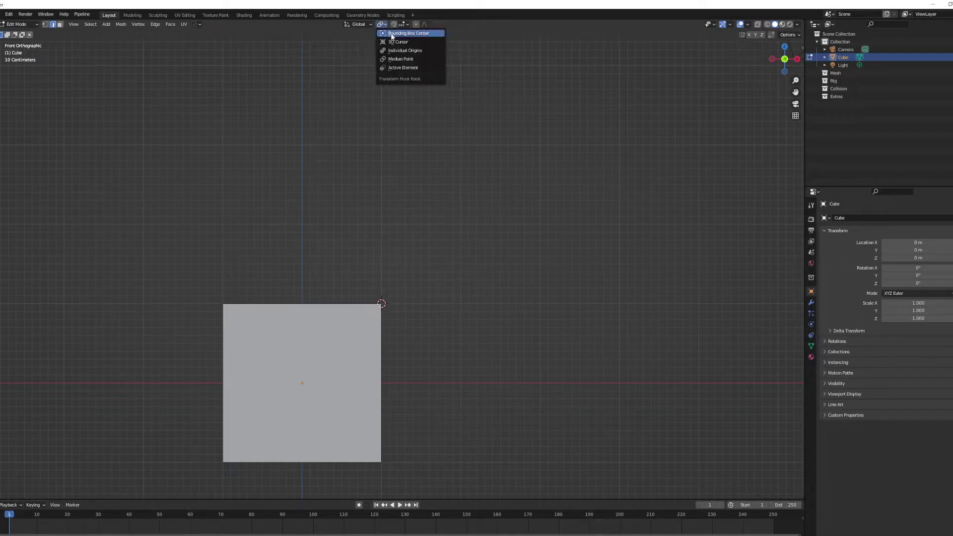
left_click(412, 43)
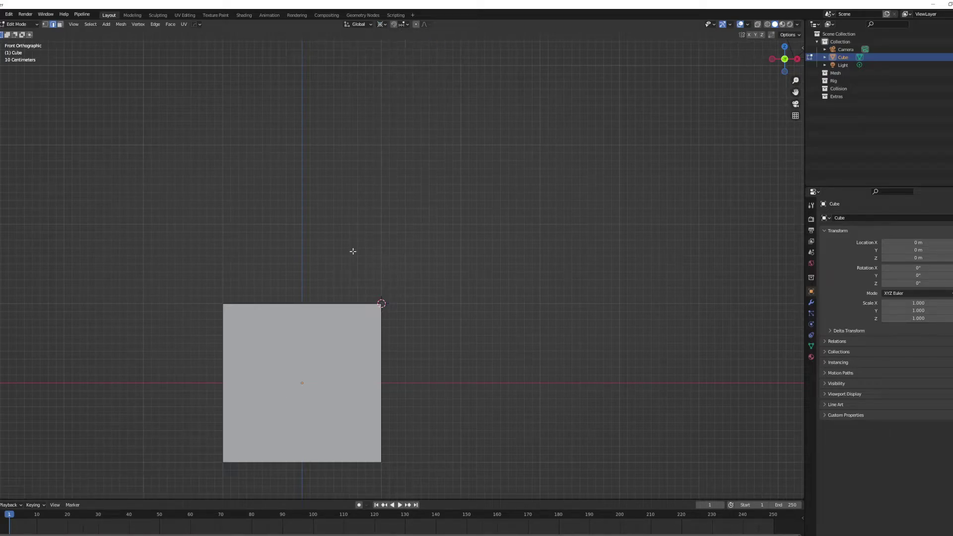
middle_click_drag(351, 251, 362, 244, "shift")
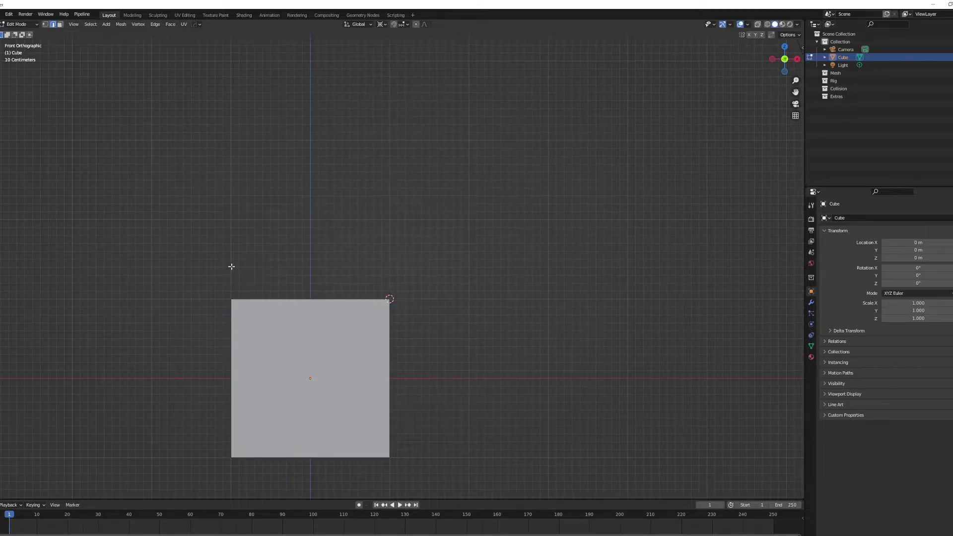
key("r")
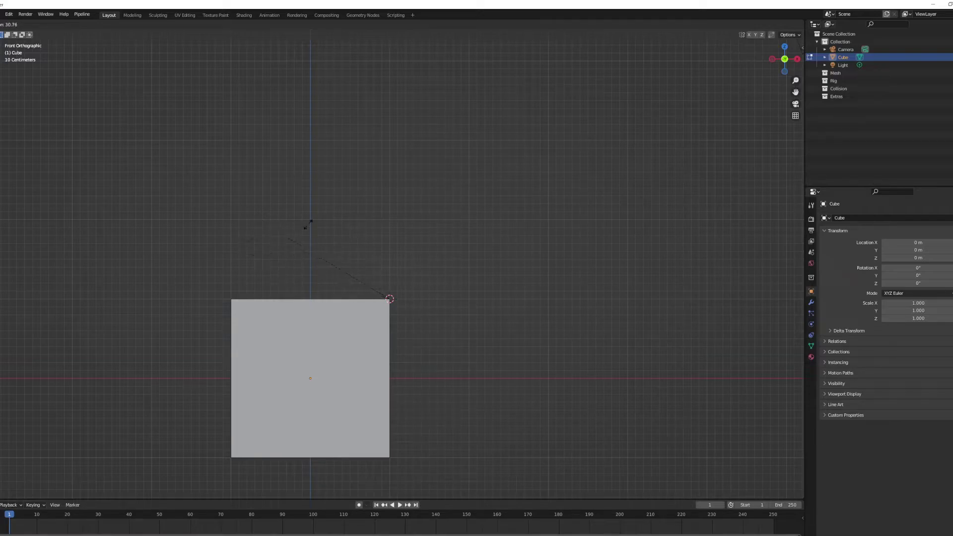
left_click(308, 223)
middle_click_drag(319, 219, 298, 238)
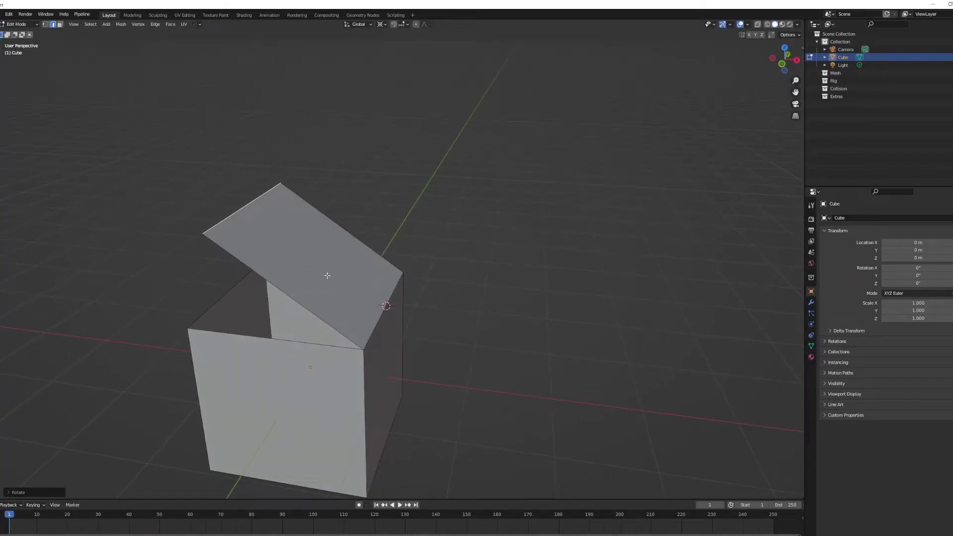
middle_click_drag(326, 276, 339, 265)
Rotate the lid's free edge further open around the 3D cursor in front view until the lid stands nearly upright
key("KP_1")
key("r")
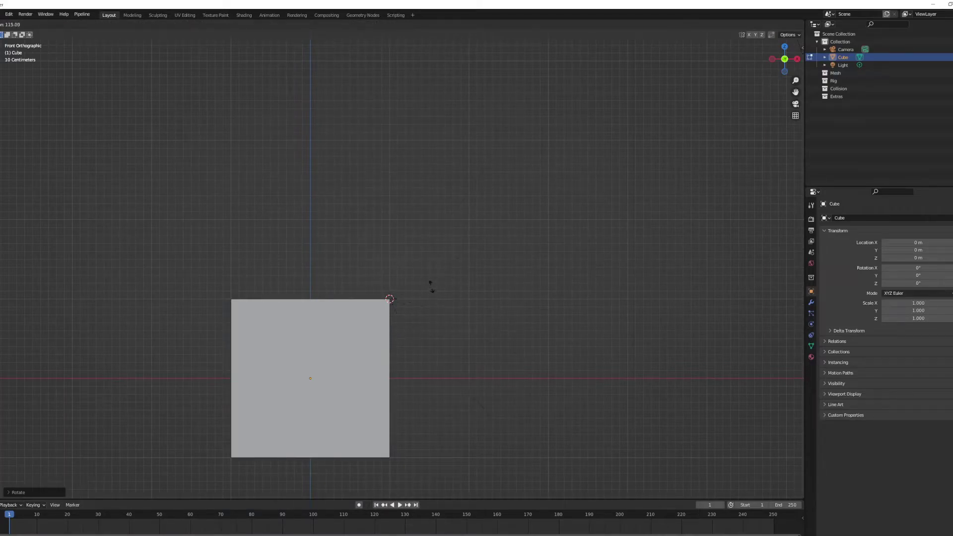
left_click(401, 253)
middle_click_drag(401, 253, 389, 204)
key("KP_1")
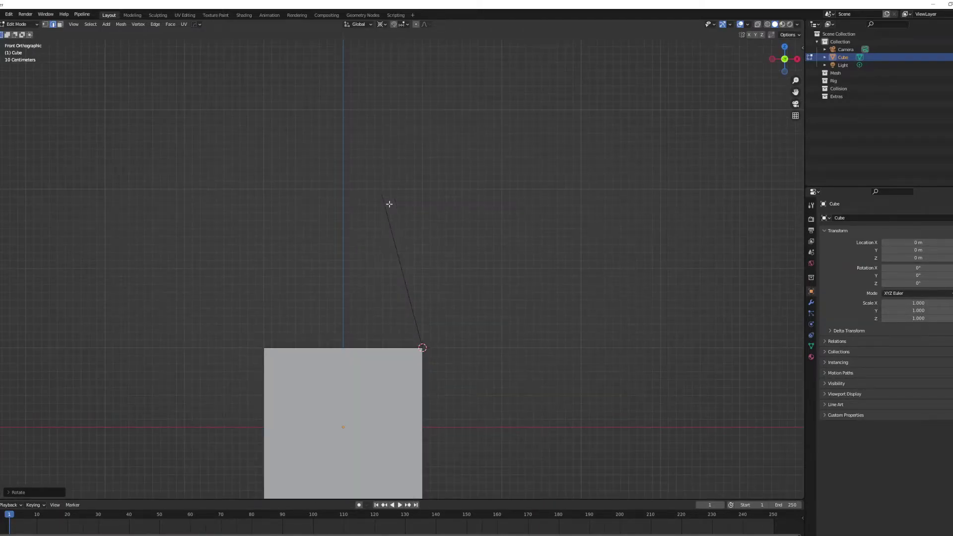
Extrude the lid's free edge up and toward negative X in front view to form a second lid panel
key("e")
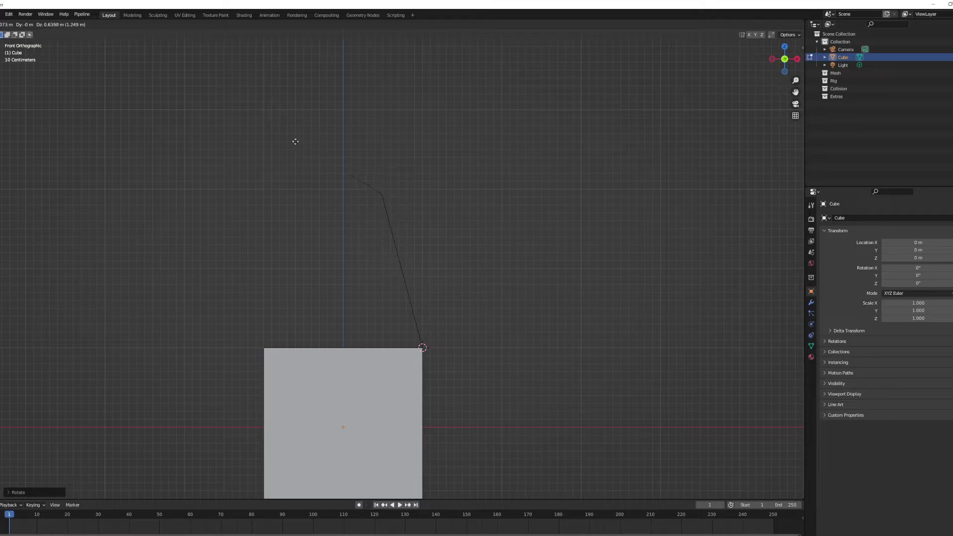
left_click(272, 121)
middle_click_drag(273, 121, 353, 211)
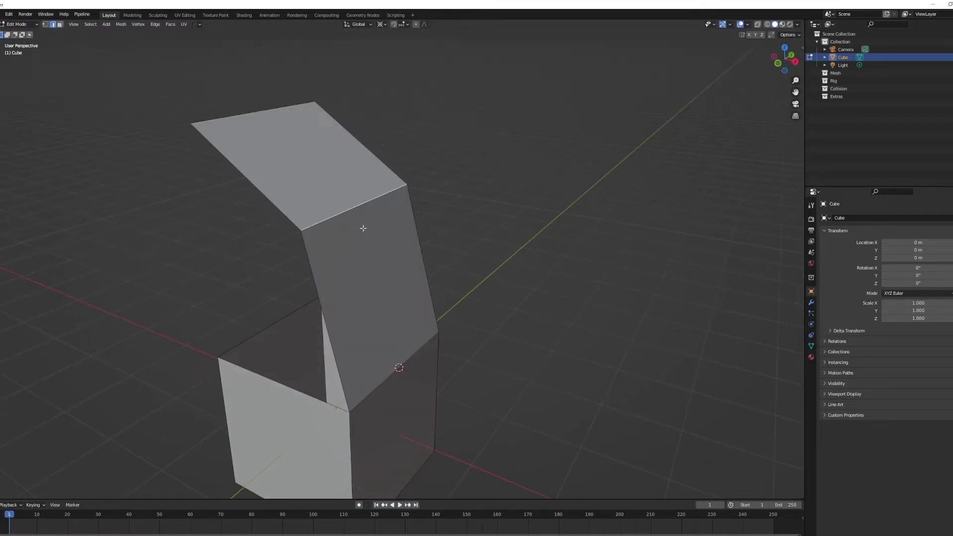
Snap the 3D cursor to the fold edge between the two lid panels and select the second panel's free edge
key("shift+s")
left_click(365, 270)
middle_click_drag(364, 240, 350, 212)
key("1")
key("2")
left_click(263, 115)
middle_click_drag(283, 157, 313, 158)
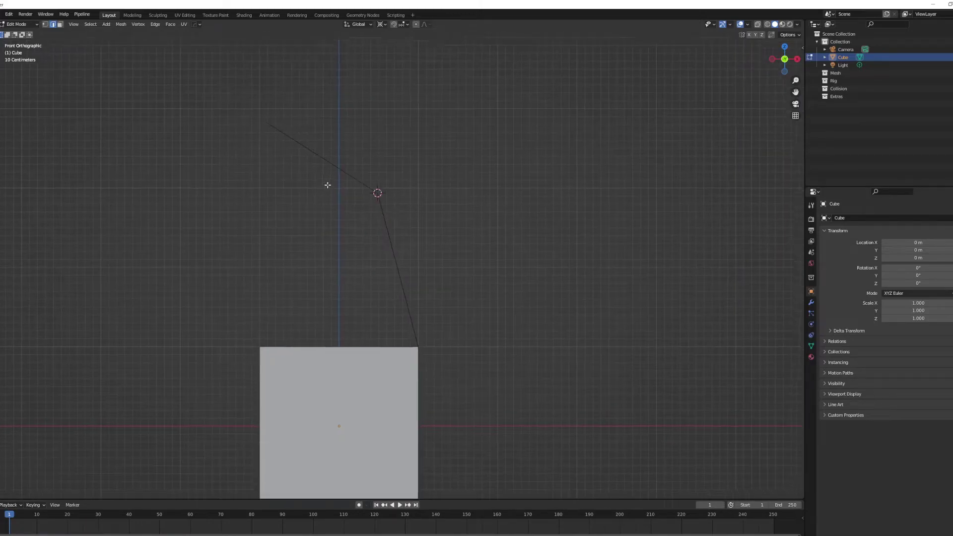
Rotate the second lid panel's free edge slightly downward around the 3D cursor in front view
middle_click_drag(330, 188, 317, 168, "shift")
key("r")
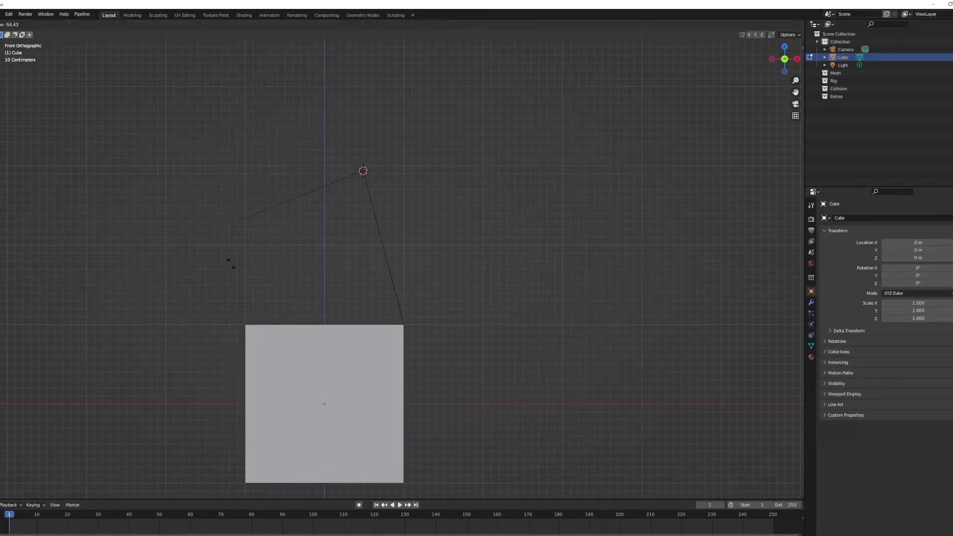
left_click(245, 144)
middle_click_drag(359, 186, 355, 233)
key("KP_1")
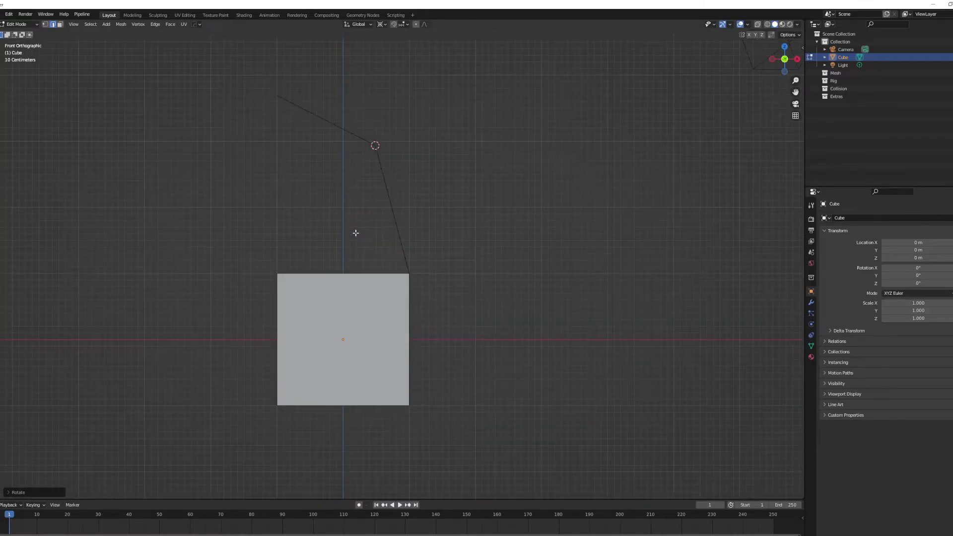
Rotate the second lid panel's free edge by about -4.7° along global Y around the 3D cursor
key("KP_3")
key("KP_1")
middle_click_drag(366, 213, 395, 279)
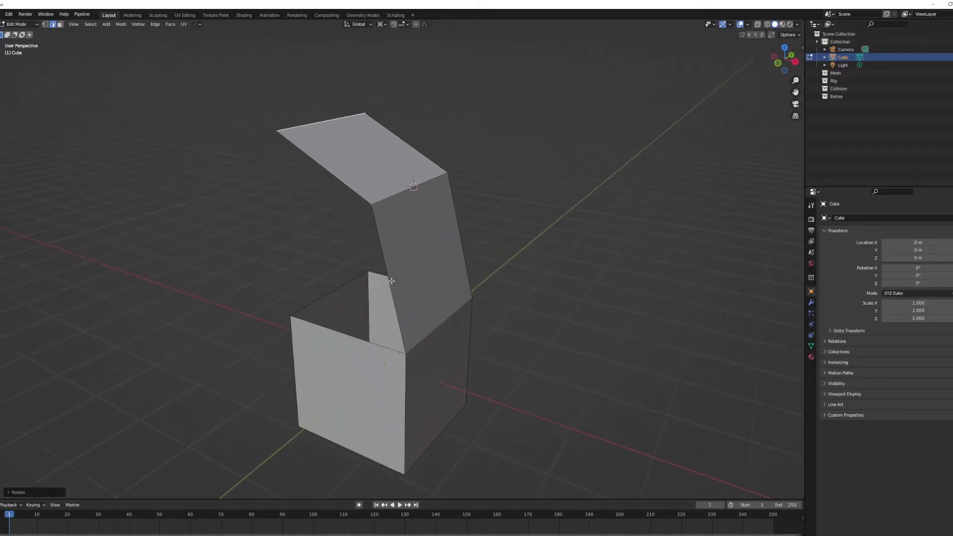
middle_click_drag(349, 176, 340, 226)
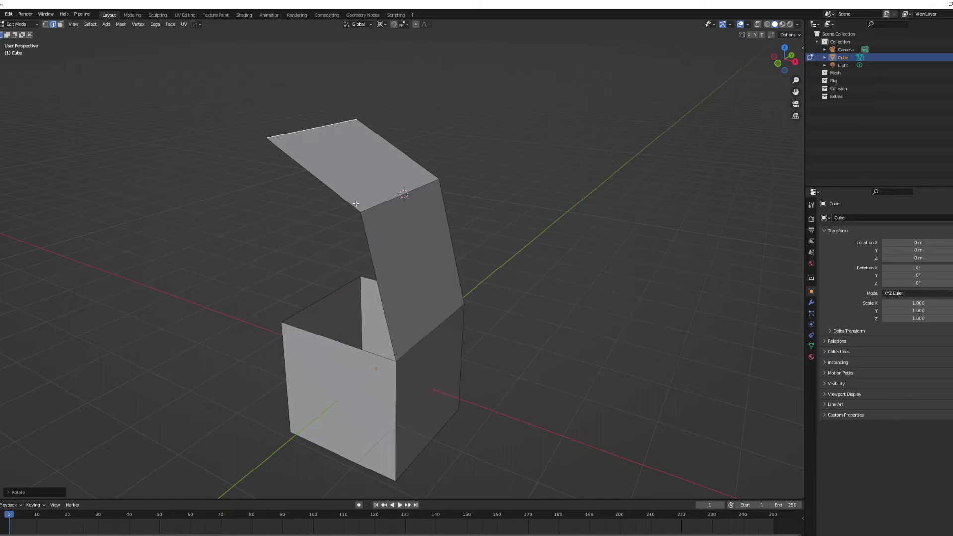
key("r")
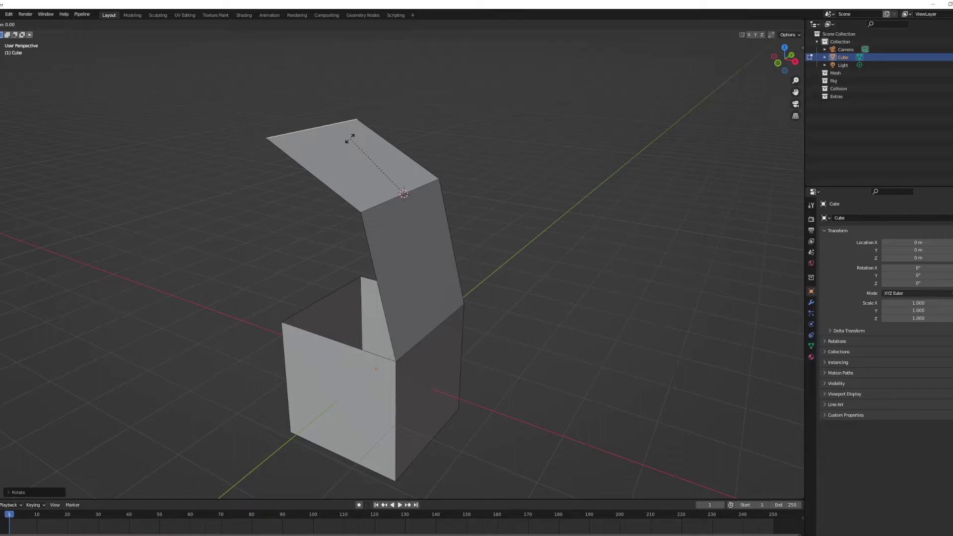
key("y")
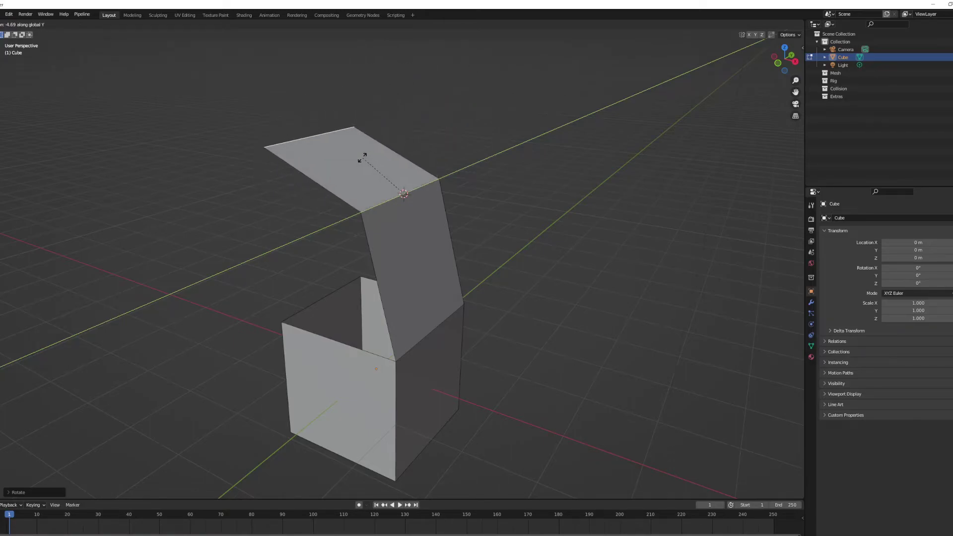
left_click(362, 158)
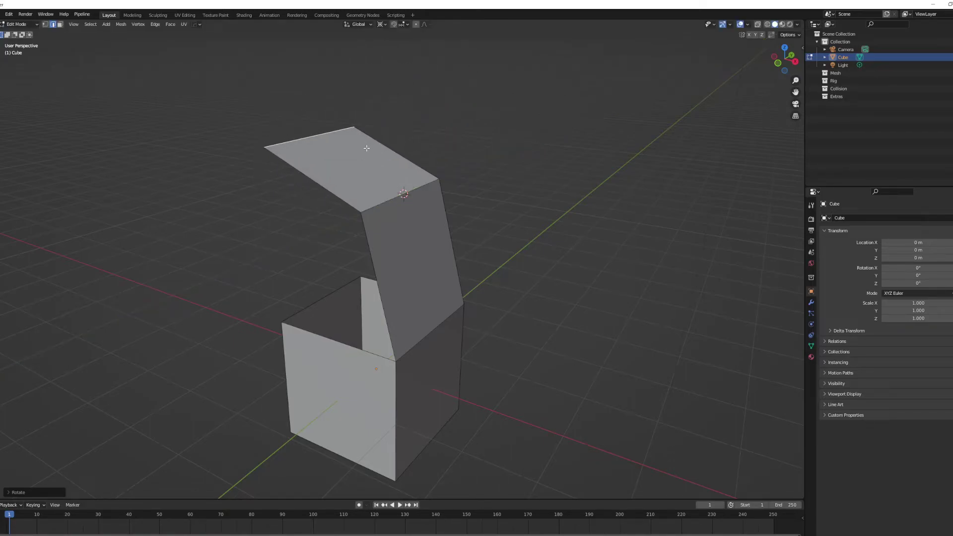
Try to rotate the second lid panel's free edge along global X around the 3D cursor
right_click(367, 148)
key("Escape")
key("r")
key("x")
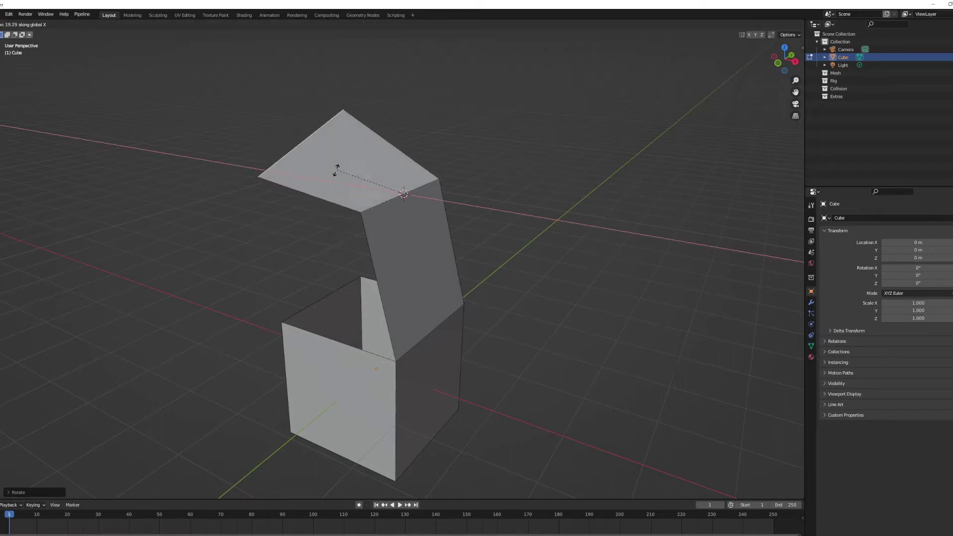
left_click(367, 149)
middle_click_drag(367, 149, 335, 169)
key("r")
key("x")
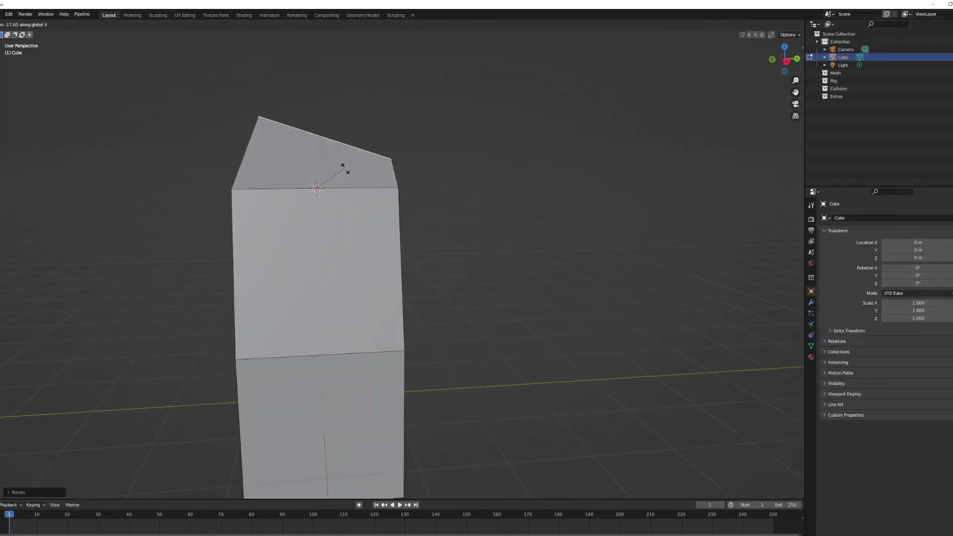
left_click(347, 155)
Extrude the second lid panel's negative Y side edge downward and outward in right view to form a side flap
middle_click_drag(346, 156, 342, 193)
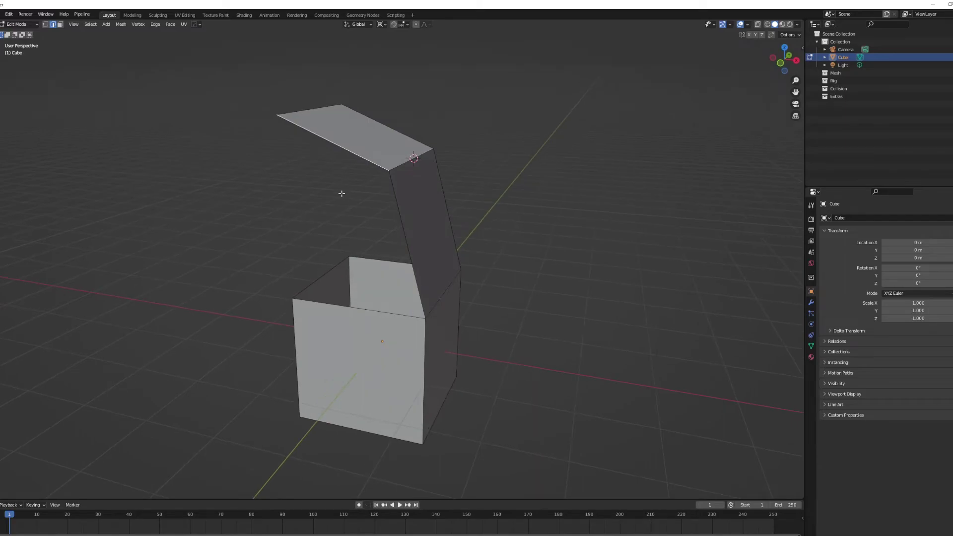
key("KP_3")
key("g")
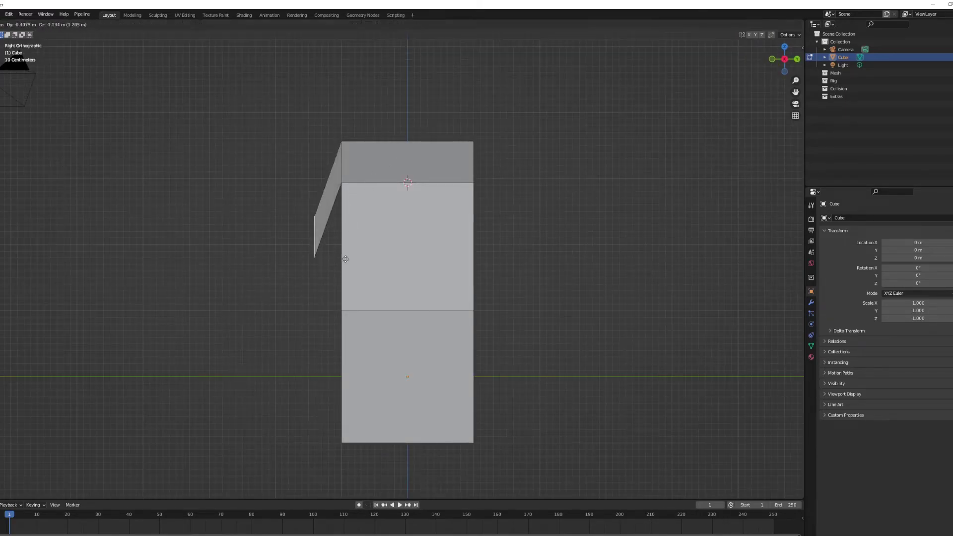
left_click(321, 290)
middle_click_drag(319, 254, 324, 216)
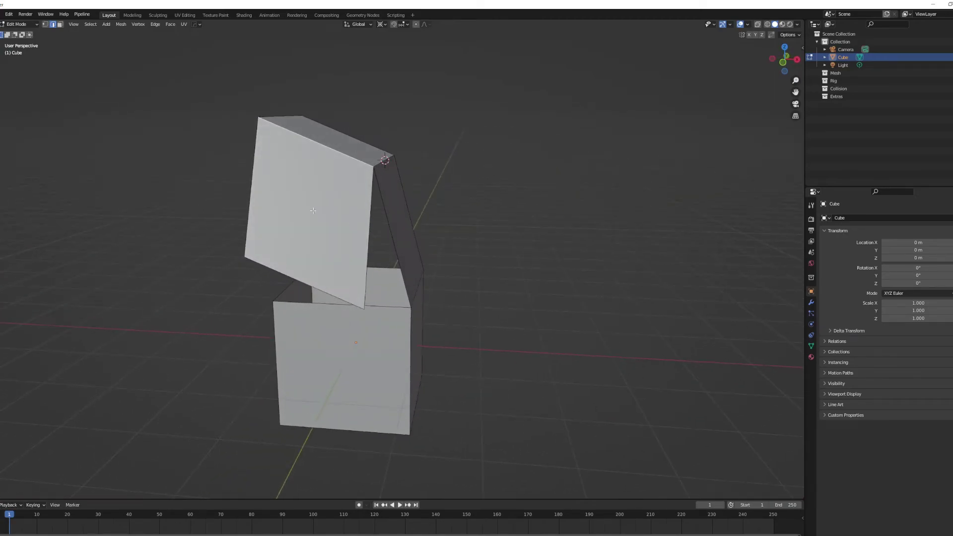
Snap the 3D cursor to the side flap's fold edge and select the flap's lower free edge
key("shift+s")
left_click(315, 255)
middle_click_drag(315, 255, 325, 226)
middle_click_drag(298, 282, 336, 289)
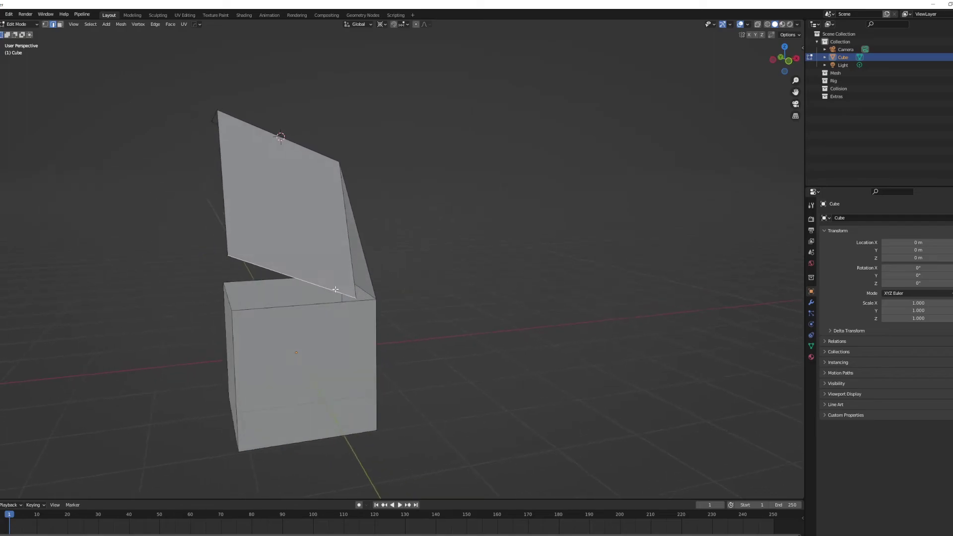
Rotate the side flap's free edge around the 3D cursor from a perspective view without an axis constraint
key("r")
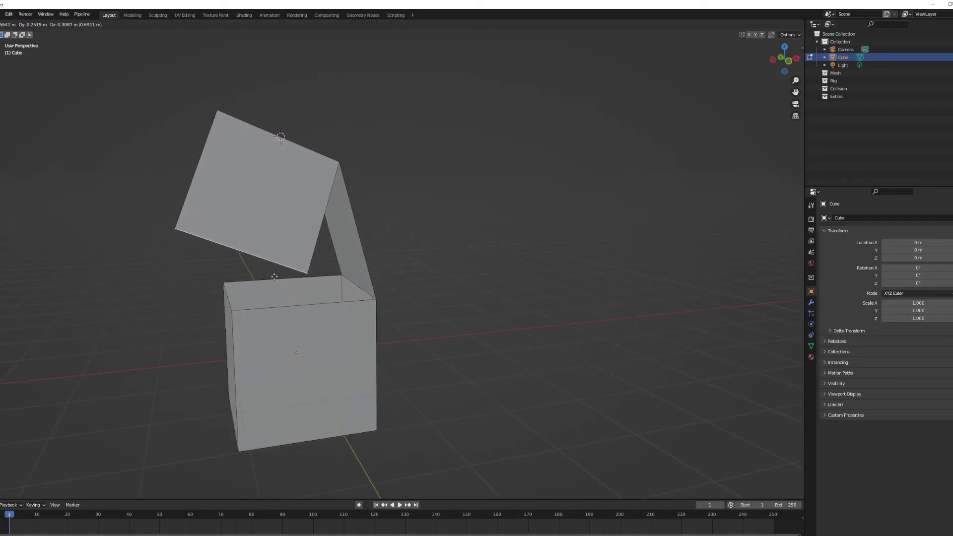
key("Escape")
key("r")
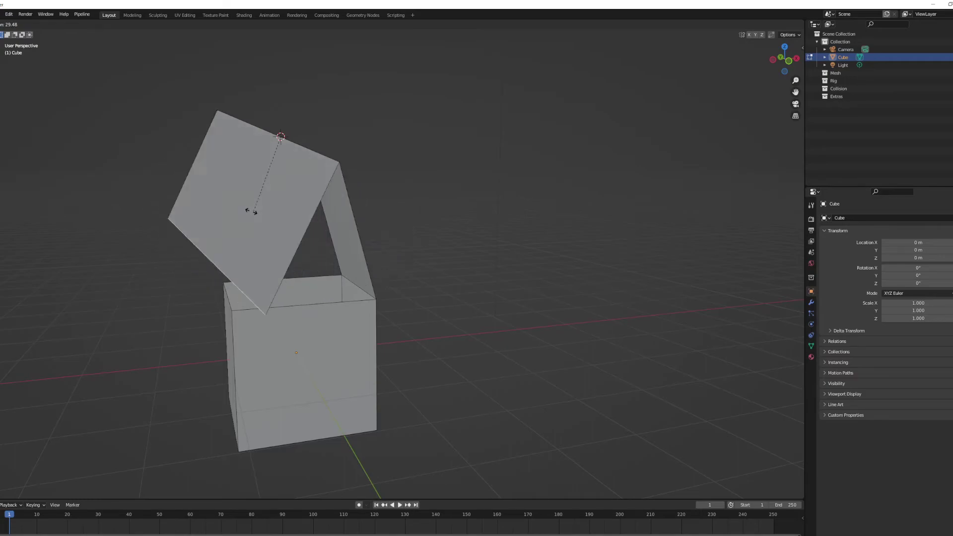
left_click(268, 211)
middle_click_drag(268, 211, 188, 208)
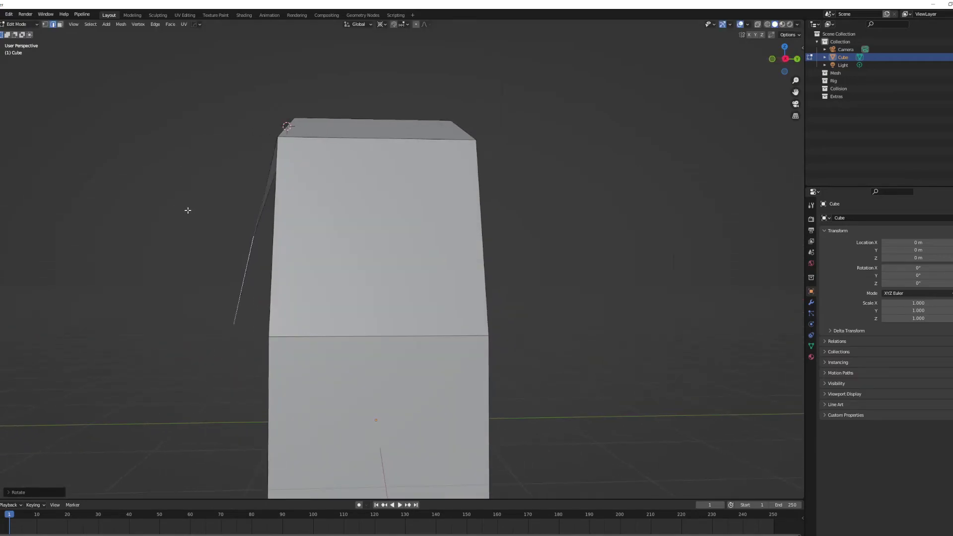
Rotate the side flap's free edge up and outward around the 3D cursor in right view so the flap opens above the lid
key("KP_3")
key("r")
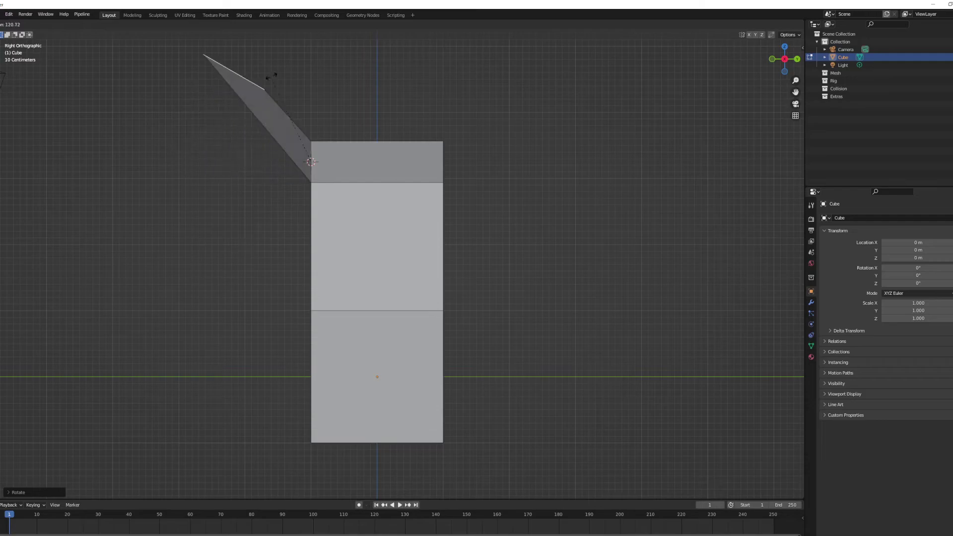
left_click(301, 110)
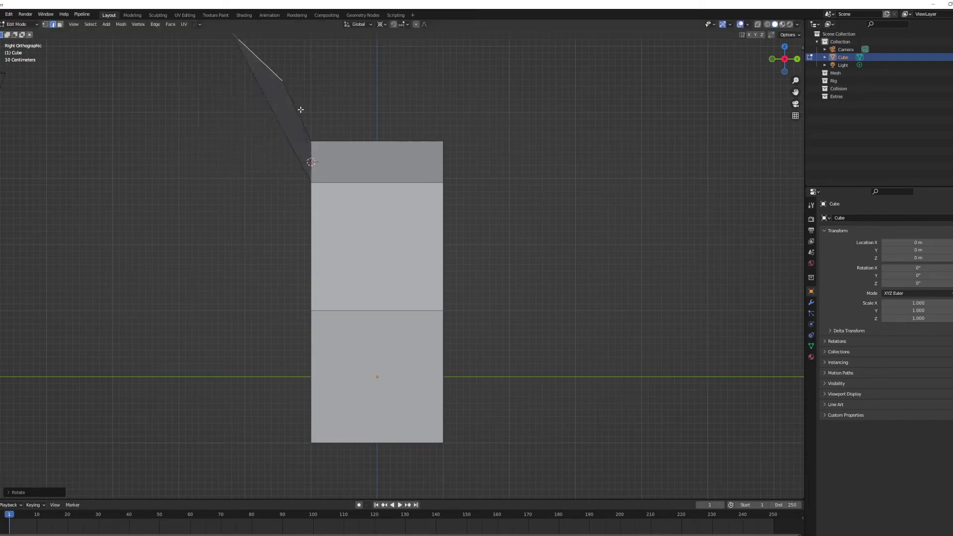
middle_click_drag(353, 165, 321, 178, "shift")
scroll(325, 178, "down", 2)
Rotate the side flap's free edge around the 3D cursor in front view to bring it roughly parallel to its fold edge
key("KP_1")
key("r")
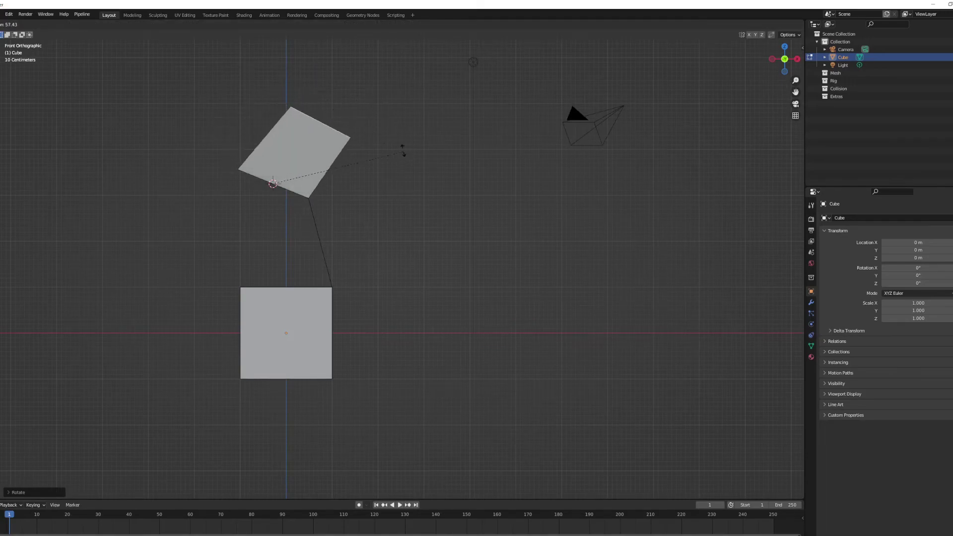
left_click(389, 149)
middle_click_drag(383, 145, 246, 117)
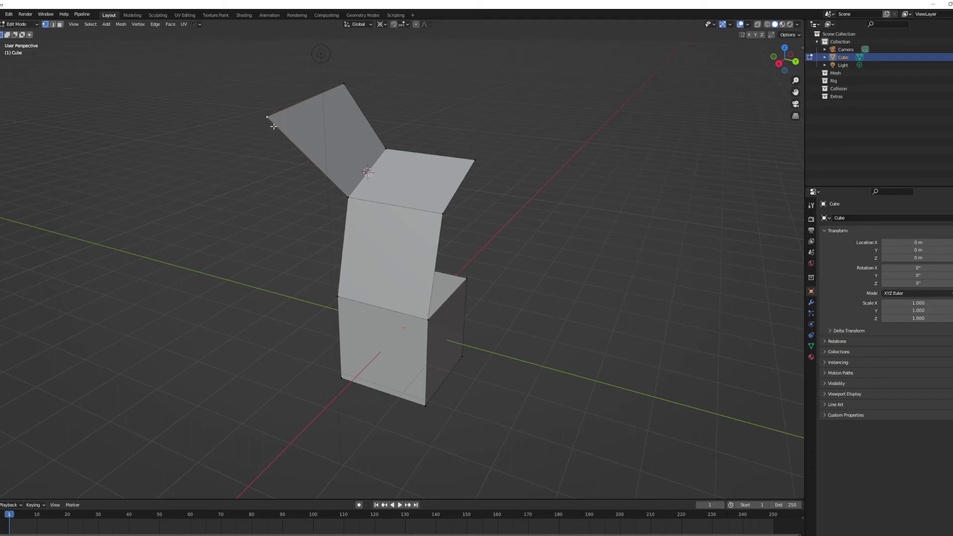
Rotate one corner vertex of the side flap's free edge around the 3D cursor from perspective views
key("r")
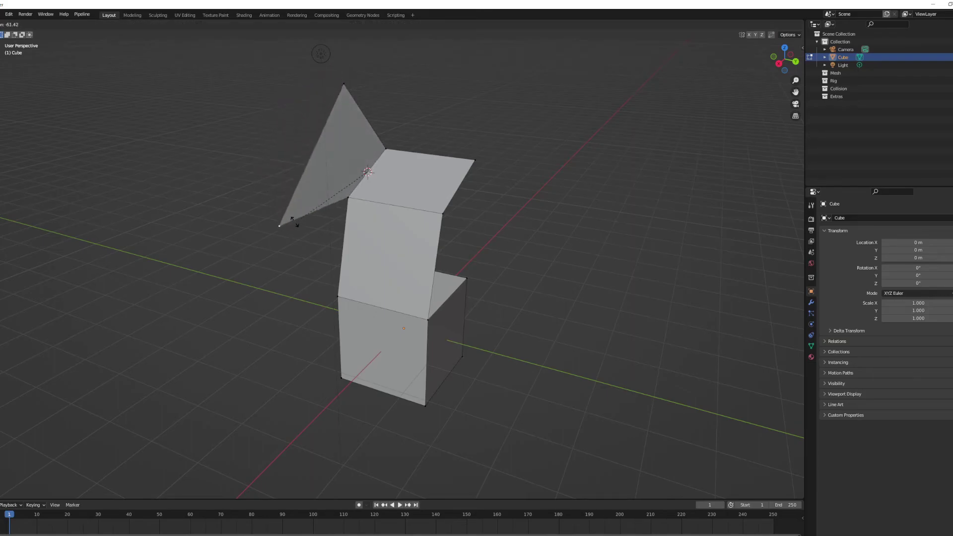
left_click(305, 136)
middle_click_drag(323, 158, 315, 164)
key("r")
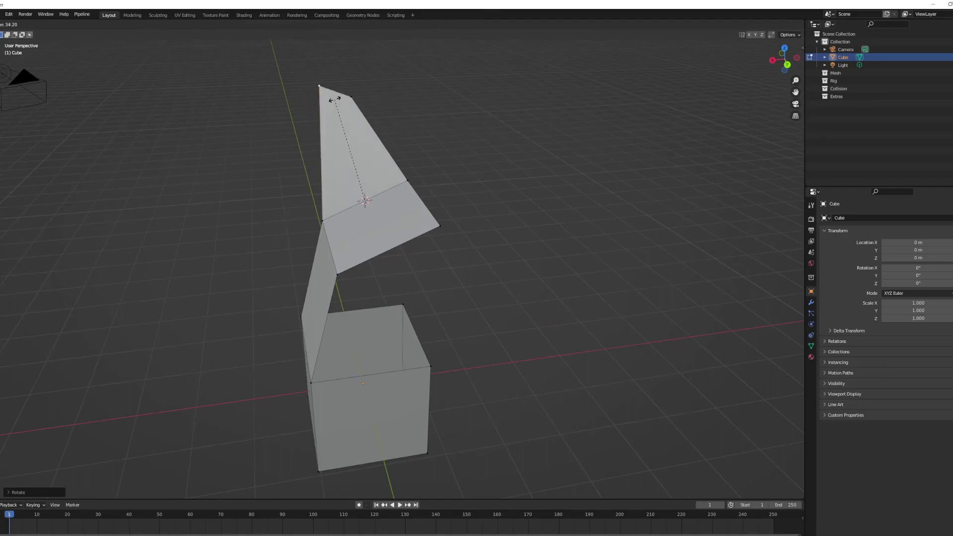
left_click(334, 149)
Rotate the side flap's selected corner vertex around the 3D cursor in right view to roughly line it up with the other corner
key("KP_1")
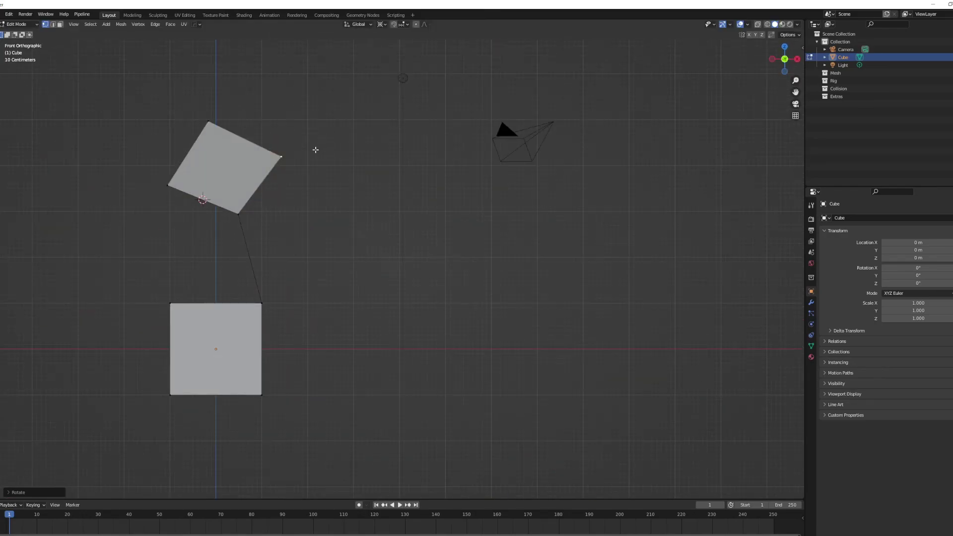
key("KP_3")
key("r")
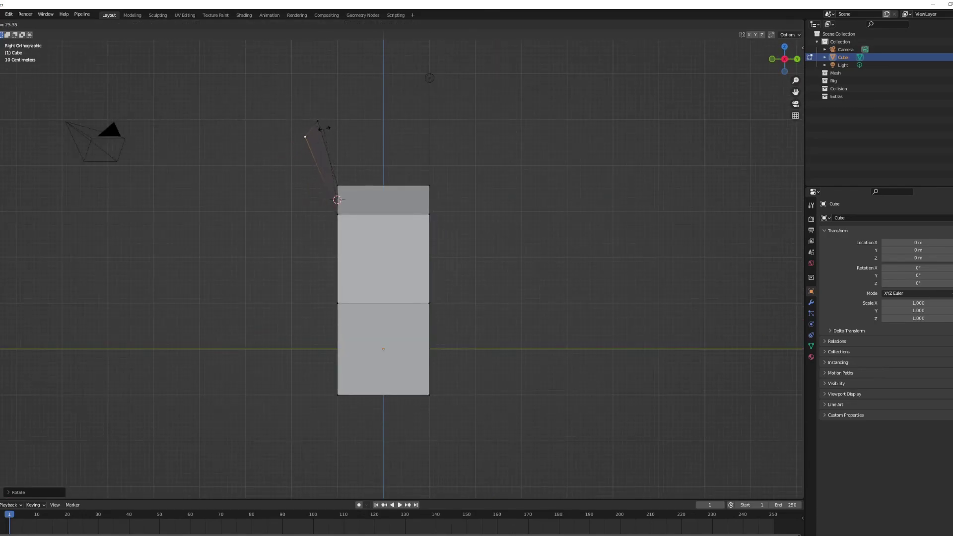
left_click(337, 200)
middle_click_drag(334, 200, 318, 207)
Select the side flap's face in face selection mode
key("3")
left_click(357, 163)
middle_click_drag(358, 164, 389, 167)
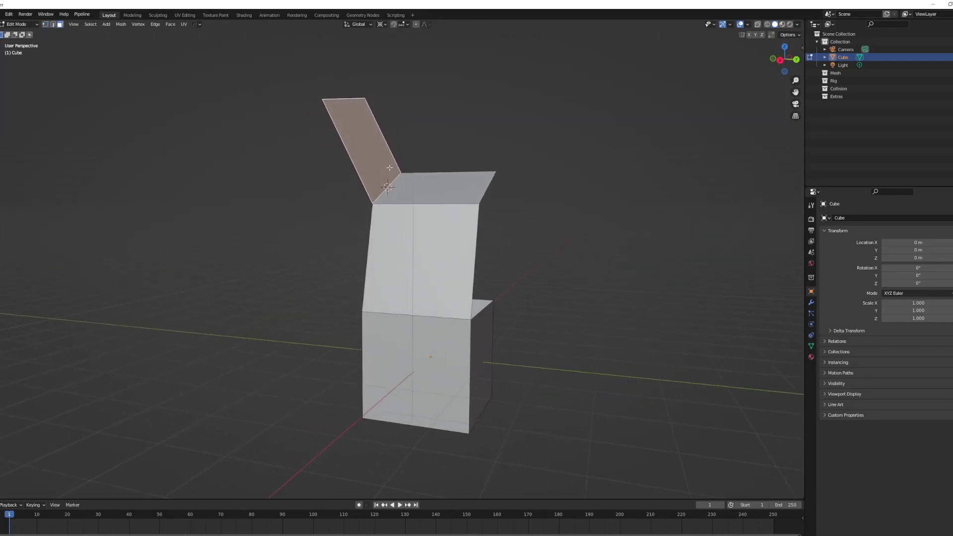
Try to rotate the side flap's whole face around the 3D cursor in right view
key("KP_1")
key("KP_3")
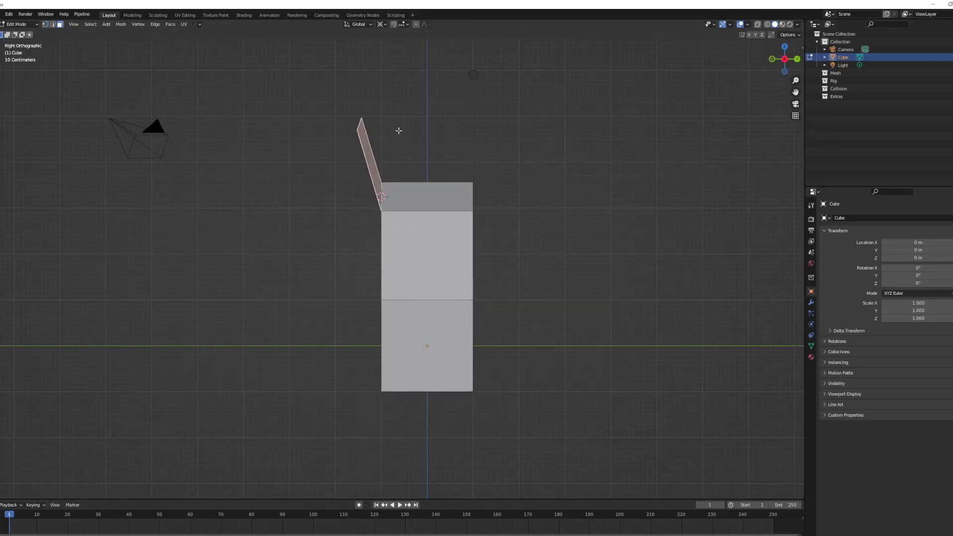
key("r")
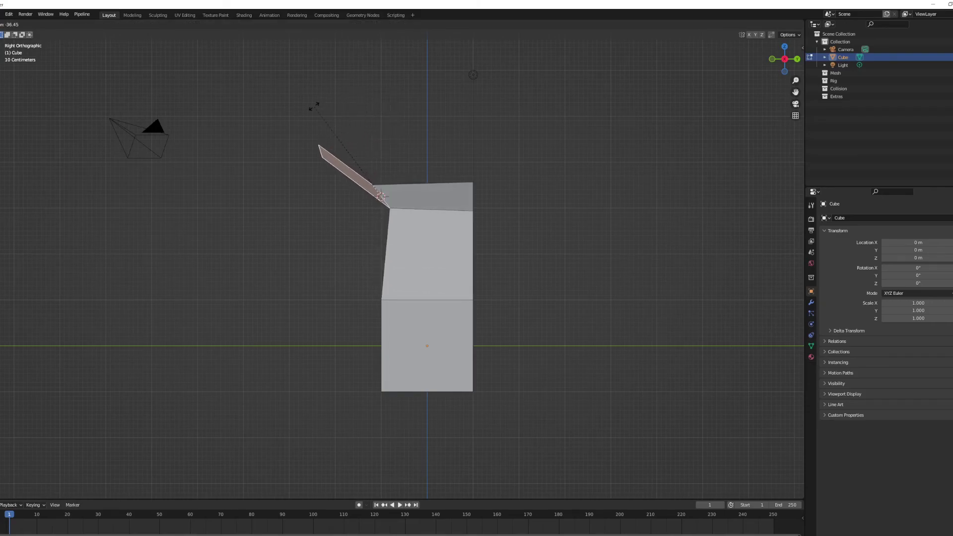
left_click(368, 133)
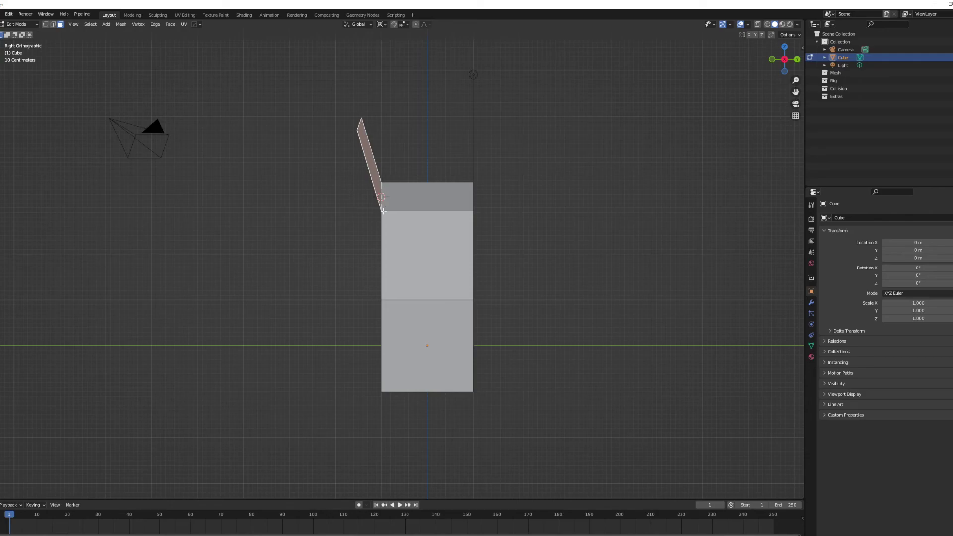
Try to rotate the side flap's face around the 3D cursor from a perspective view
middle_click_drag(382, 187, 394, 163)
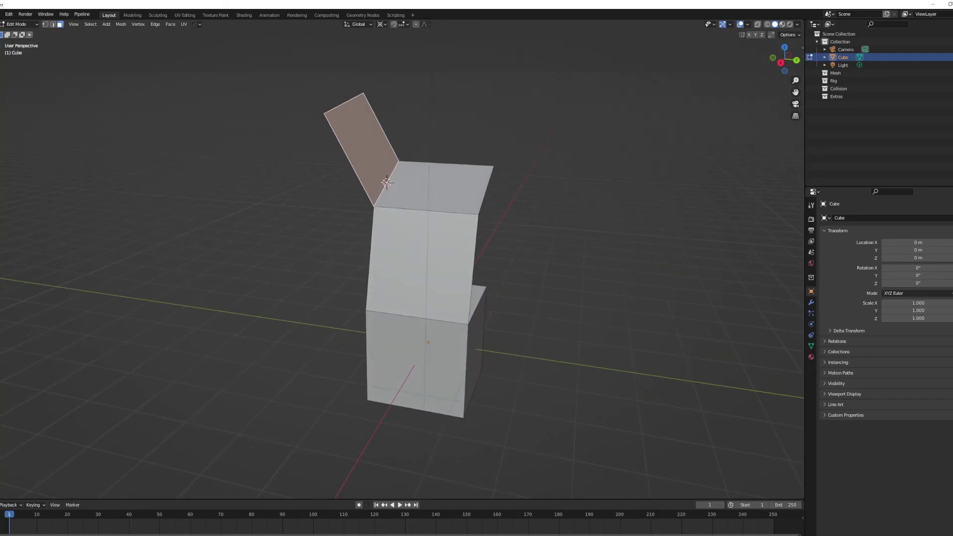
key("r")
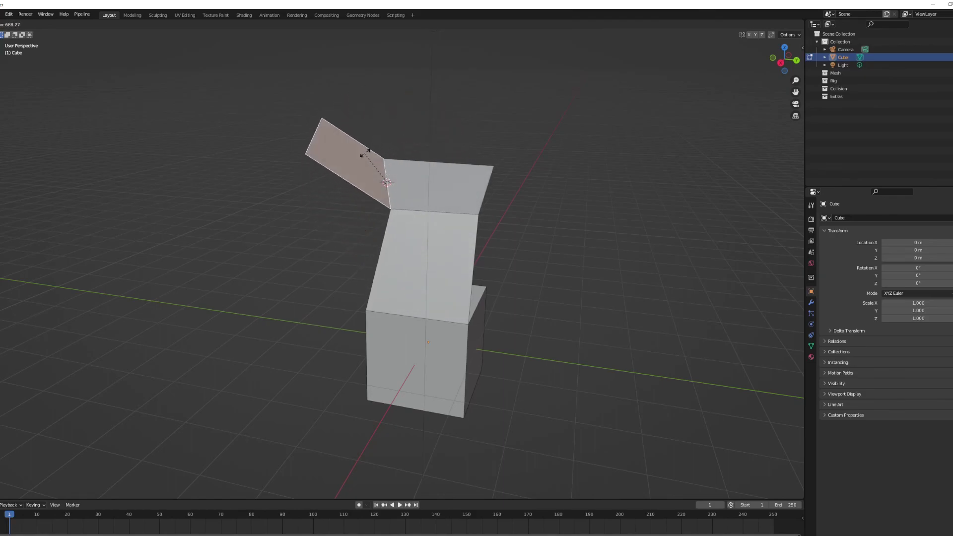
left_click(380, 147)
middle_click_drag(381, 148, 356, 280)
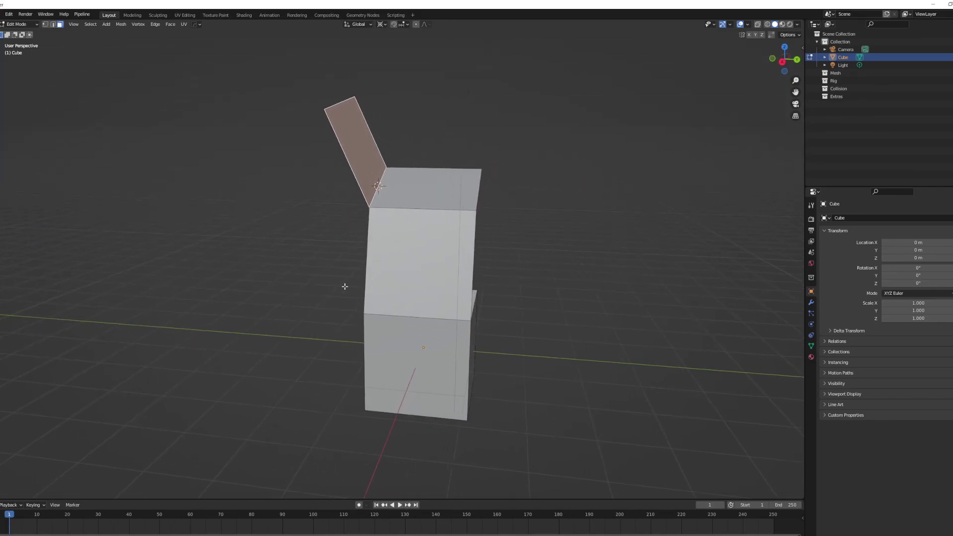